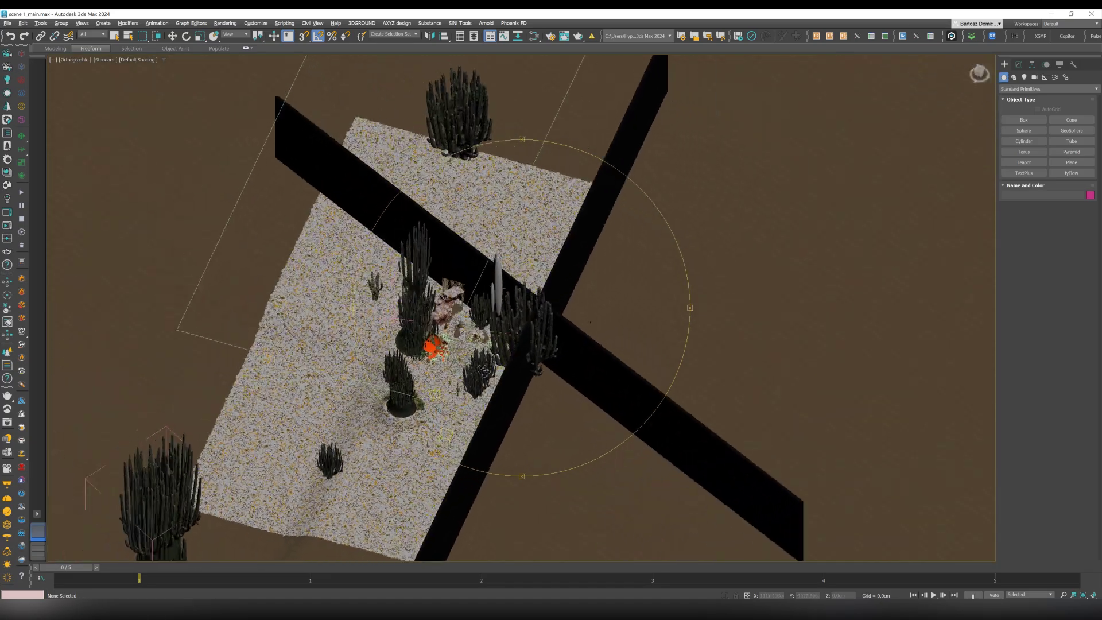
{"action": "scroll", "coordinate": [486, 371], "scroll_direction": "up", "scroll_amount": 10}
Orbit and zoom the orthographic view to inspect the cacti, the top of the set and the rock cliffs.
{"action": "middle_click_drag", "start_coordinate": [486, 371], "coordinate": [507, 296], "text": "alt"}
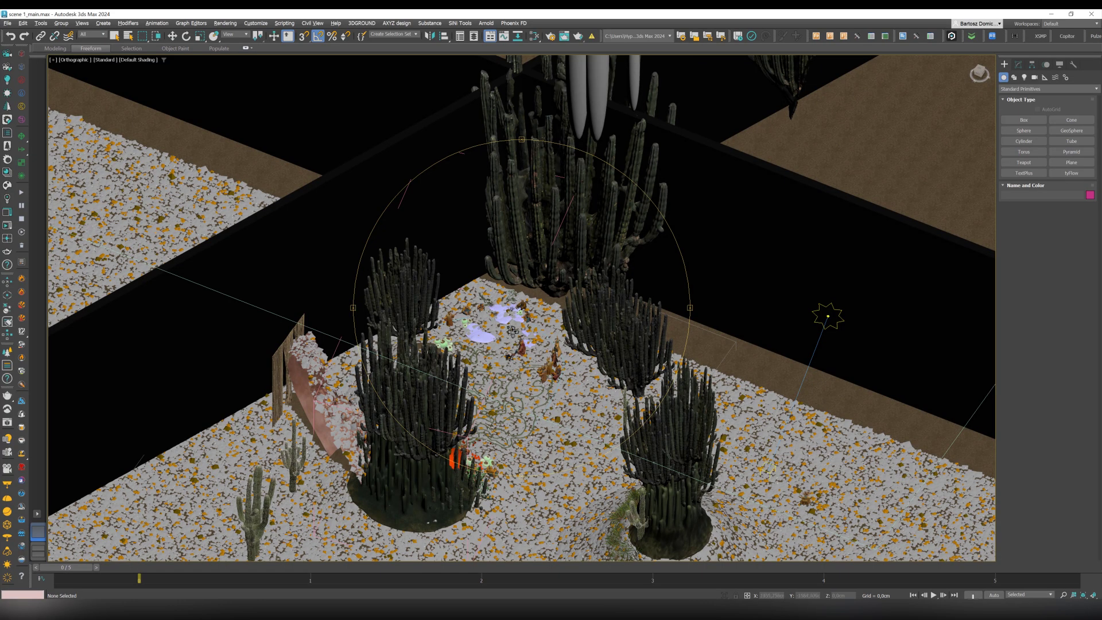
{"action": "scroll", "coordinate": [513, 331], "scroll_direction": "down", "scroll_amount": 5}
{"action": "mouse_move", "coordinate": [513, 331]}
{"action": "middle_mouse_down", "text": "alt"}
{"action": "mouse_move", "coordinate": [491, 336]}
{"action": "mouse_move", "coordinate": [505, 335]}
{"action": "middle_mouse_up", "text": "alt"}
{"action": "scroll", "coordinate": [505, 335], "scroll_direction": "down", "scroll_amount": 10}
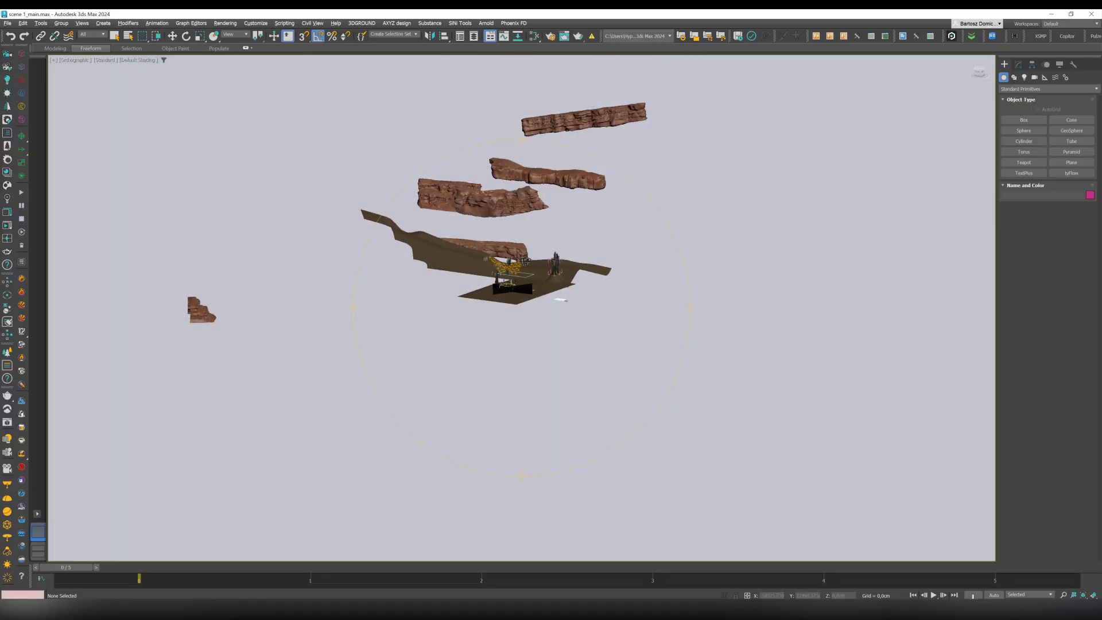
{"action": "middle_click_drag", "start_coordinate": [549, 129], "coordinate": [542, 225], "text": "alt"}
Restore the four-viewport layout with the Corona camera view and select the plane LP016.
{"action": "key", "text": "alt+w"}
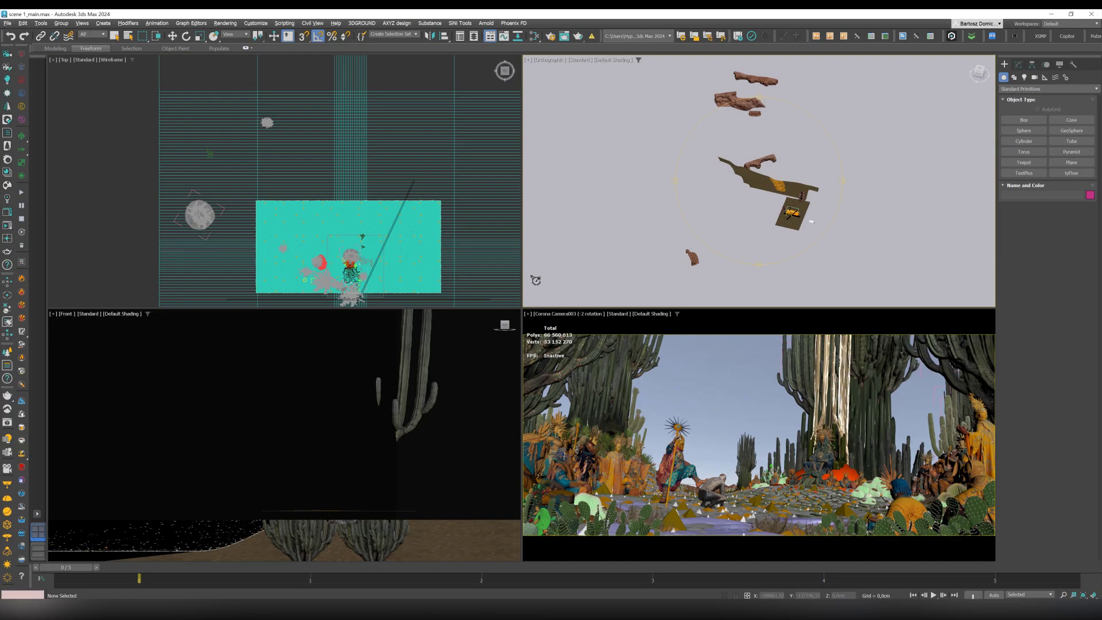
{"action": "middle_click", "coordinate": [747, 521]}
{"action": "key", "text": "alt+w"}
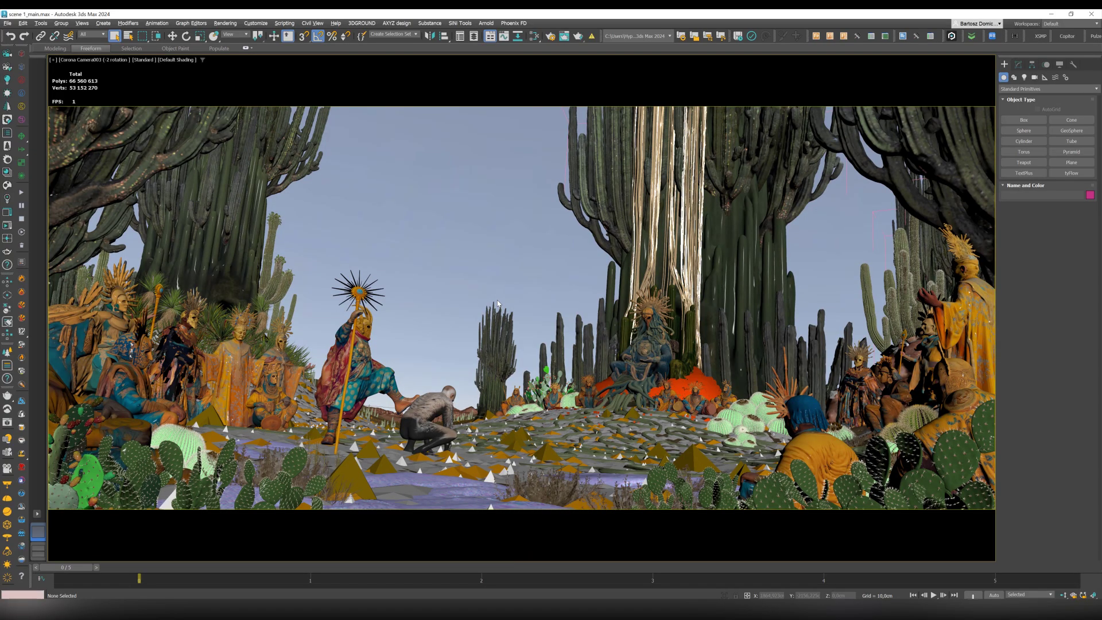
{"action": "key", "text": "alt+w"}
{"action": "left_click", "coordinate": [765, 185]}
{"action": "middle_click_drag", "start_coordinate": [764, 185], "coordinate": [828, 164], "text": "alt"}
Select the Corona Sun and review its Intensity 0,5 and Size 1,0 in the Modify panel.
{"action": "left_click", "coordinate": [832, 164]}
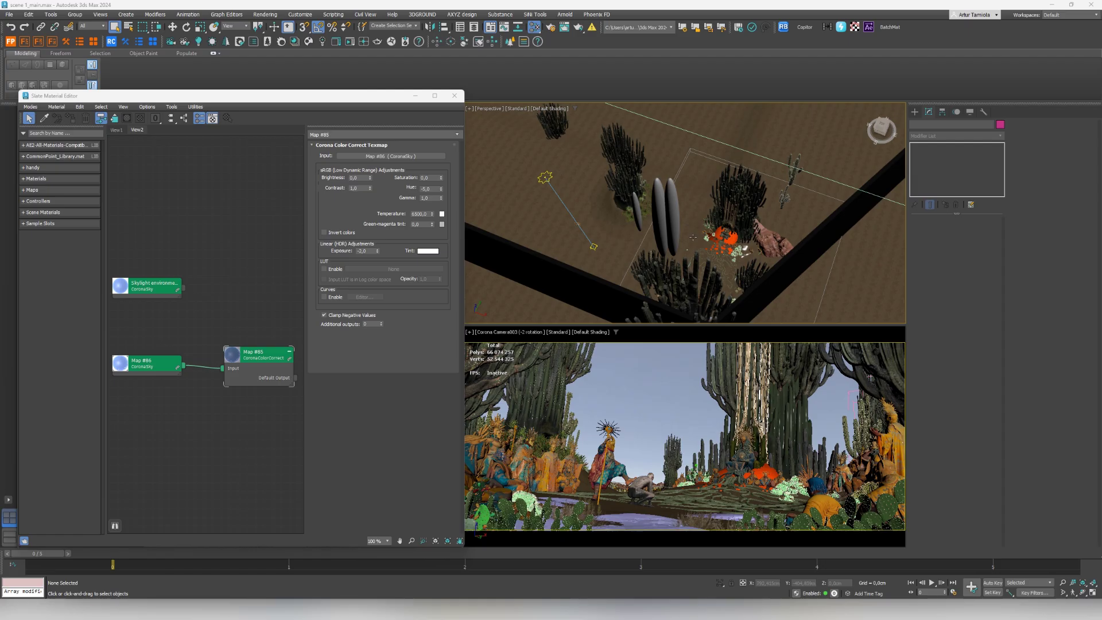
{"action": "left_click", "coordinate": [545, 177]}
{"action": "middle_click_drag", "start_coordinate": [545, 177], "coordinate": [641, 253], "text": "alt"}
{"action": "middle_click_drag", "start_coordinate": [511, 210], "coordinate": [713, 247], "text": "alt"}
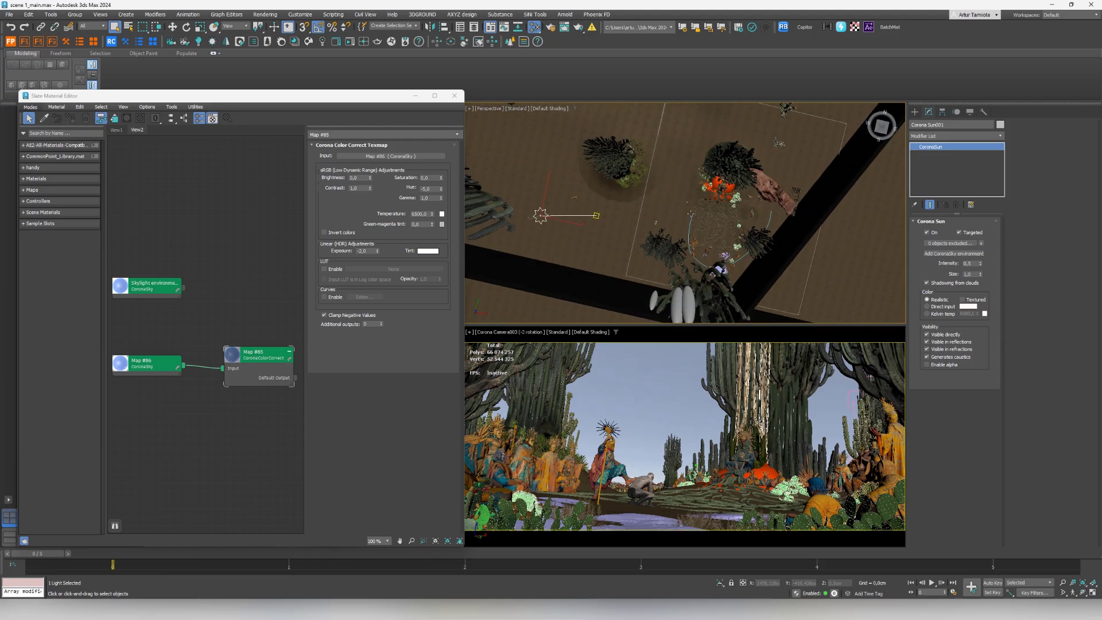
{"action": "middle_click_drag", "start_coordinate": [686, 198], "coordinate": [722, 205], "text": "alt"}
{"action": "left_click", "coordinate": [968, 262]}
{"action": "left_click", "coordinate": [976, 264]}
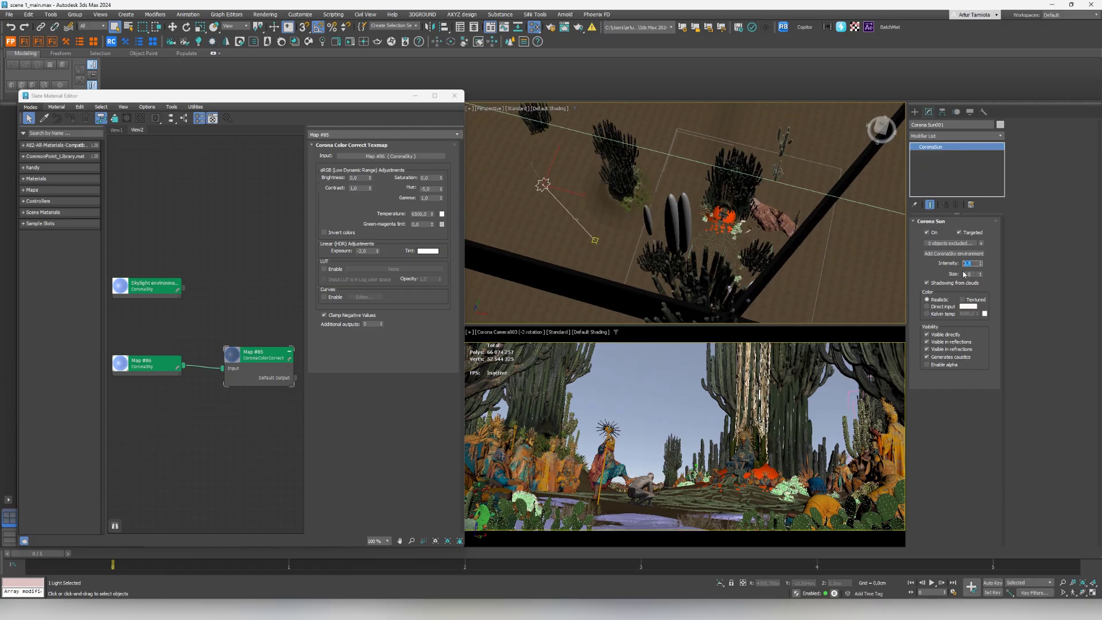
{"action": "left_click", "coordinate": [966, 274]}
Inspect the Skylight Corona Sky settings: Intensity 1,0 and Altitude 4000,0.
{"action": "double_click", "coordinate": [166, 292]}
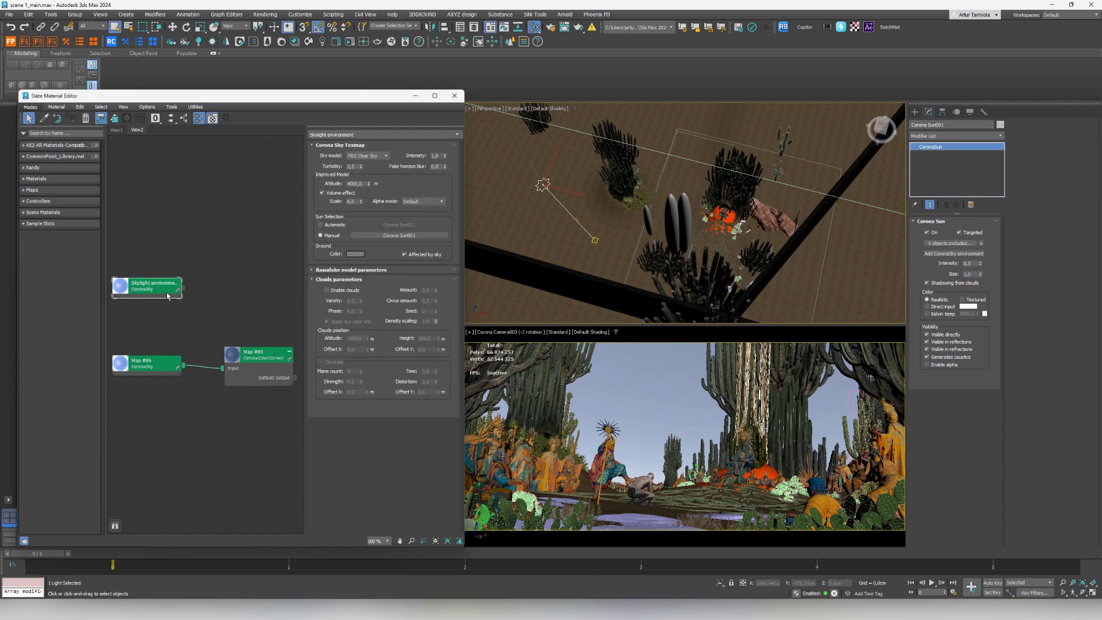
{"action": "left_click", "coordinate": [439, 156]}
{"action": "left_click", "coordinate": [356, 184]}
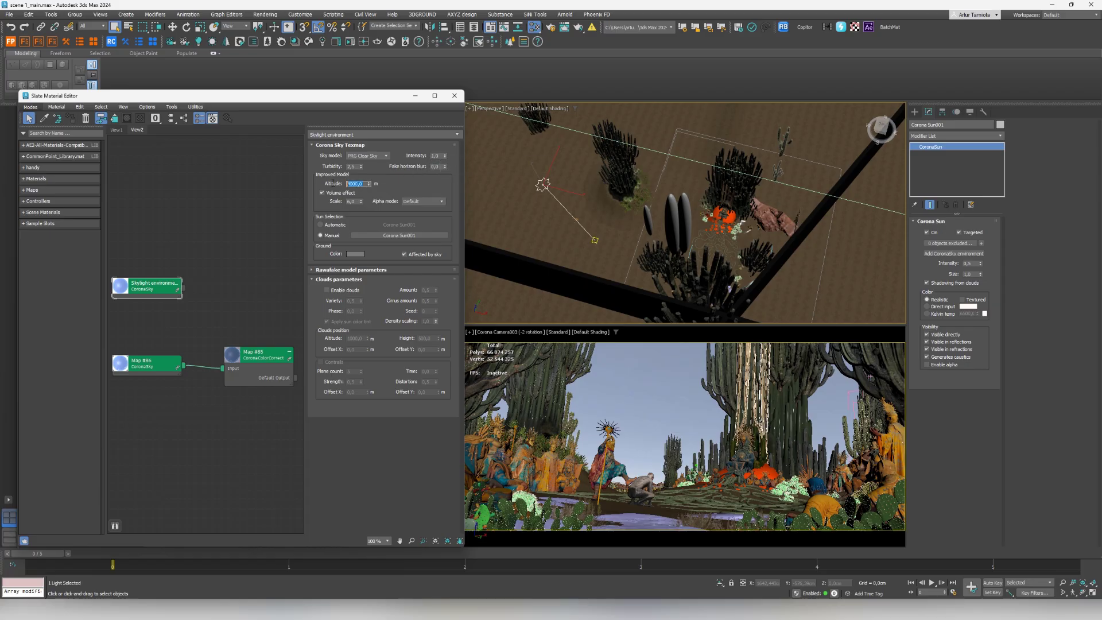
{"action": "left_click", "coordinate": [275, 208]}
{"action": "left_click", "coordinate": [349, 200]}
Review the cloudy sky Map #86, then Map #85 Color Correct with Exposure -2,0 and Hue -5,0.
{"action": "double_click", "coordinate": [153, 365]}
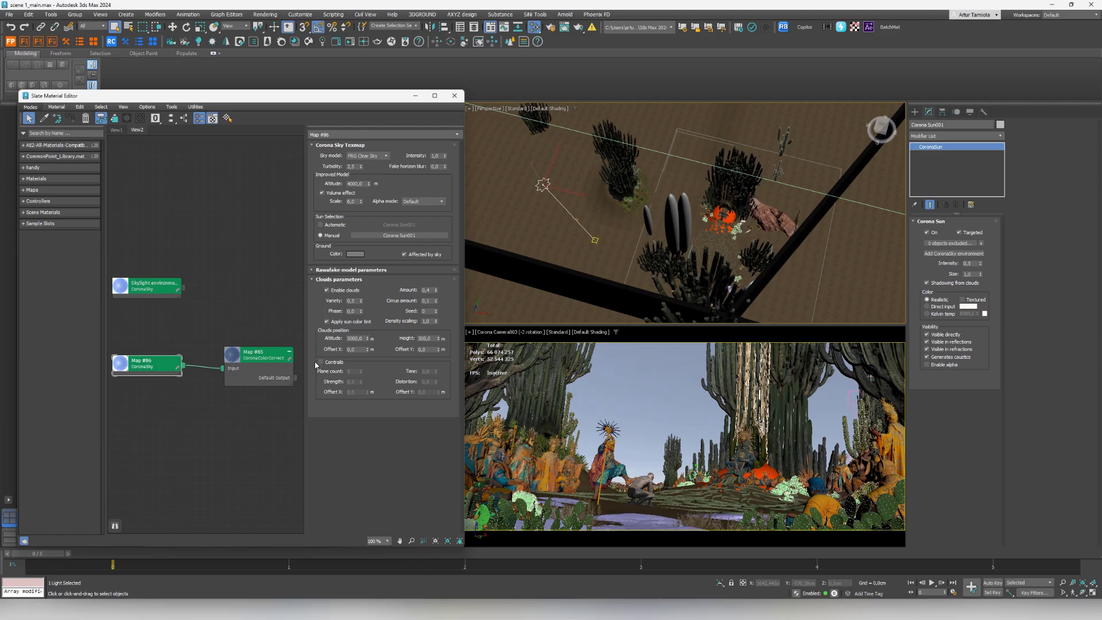
{"action": "left_click", "coordinate": [258, 361]}
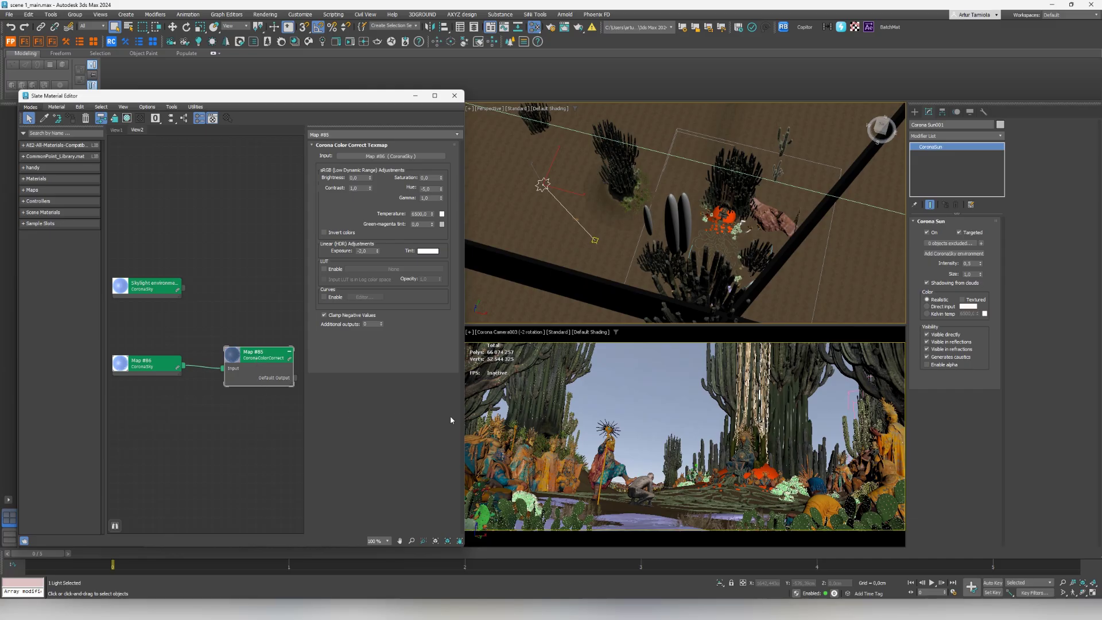
{"action": "double_click", "coordinate": [370, 251]}
{"action": "double_click", "coordinate": [425, 189]}
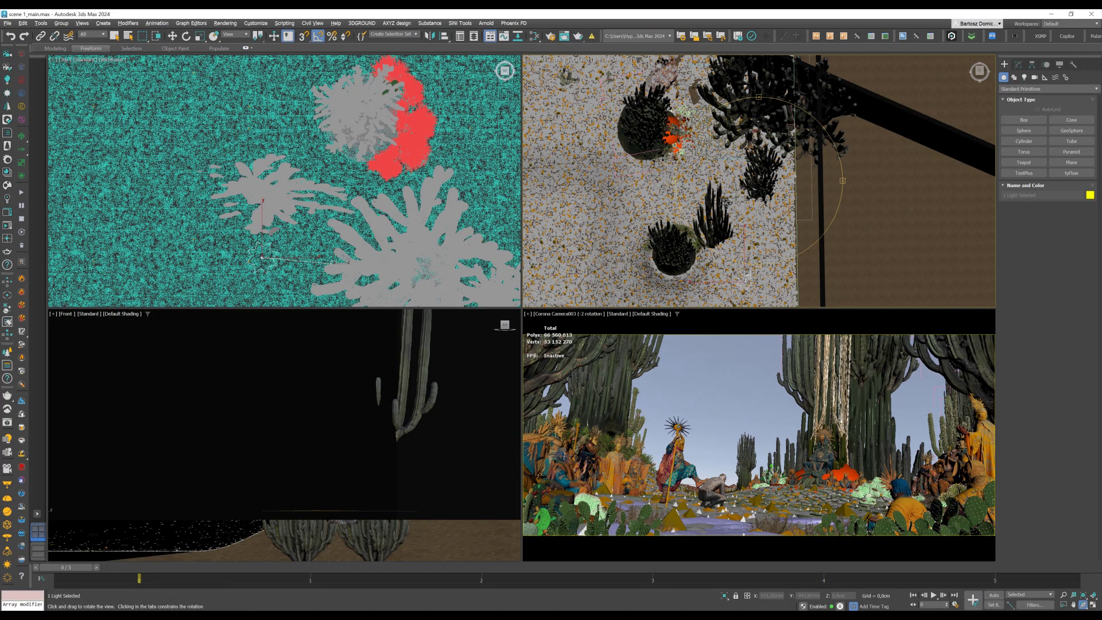
Maximize the top-right viewport and orbit, zoom and pan across the desert set.
{"action": "key", "text": "alt+w"}
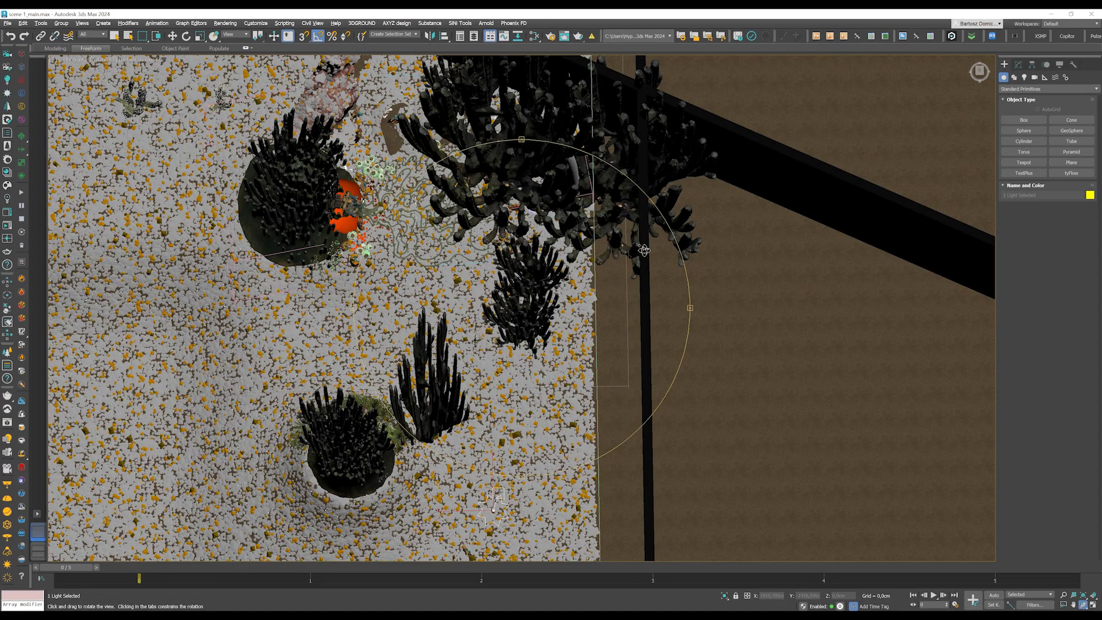
{"action": "left_click_drag", "start_coordinate": [633, 251], "coordinate": [360, 253]}
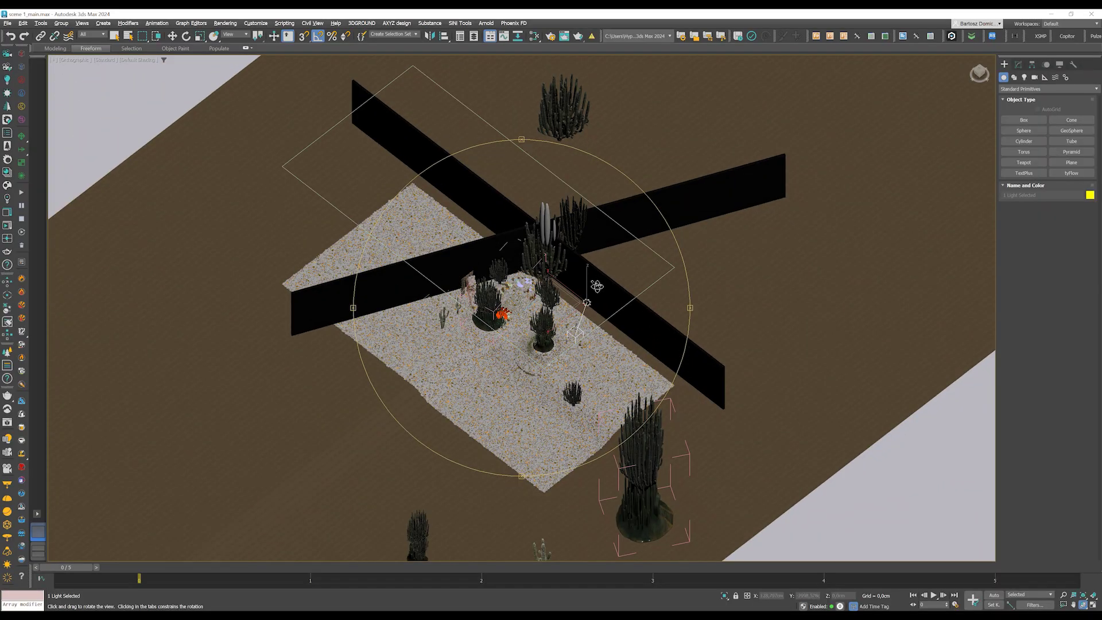
{"action": "scroll", "coordinate": [575, 233], "scroll_direction": "up", "scroll_amount": 5}
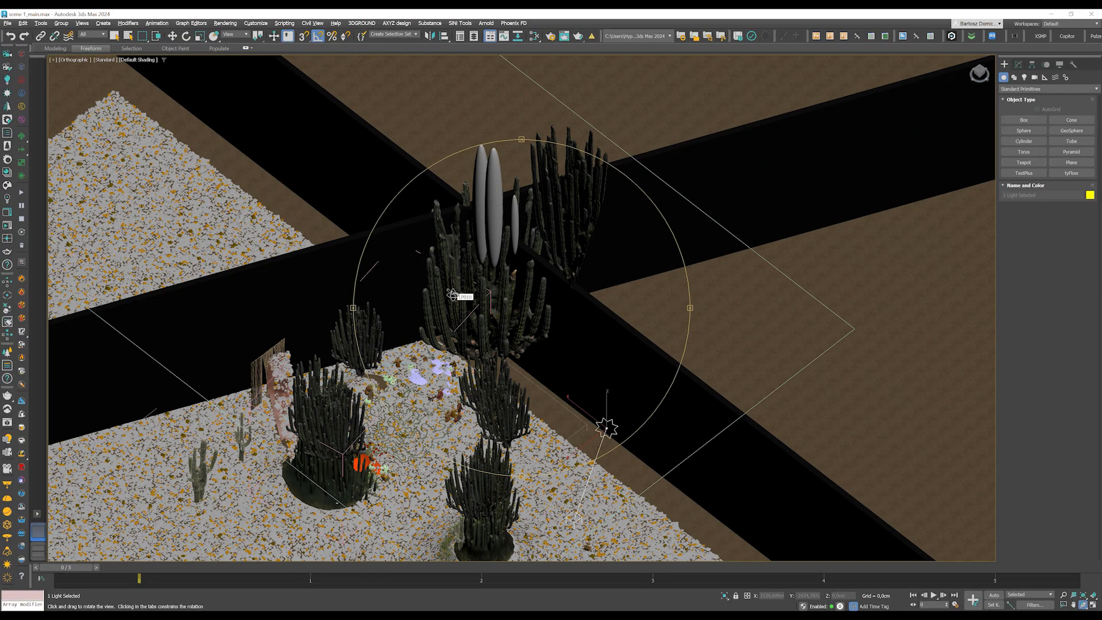
{"action": "middle_click_drag", "start_coordinate": [452, 294], "coordinate": [641, 300]}
{"action": "key", "text": "Escape"}
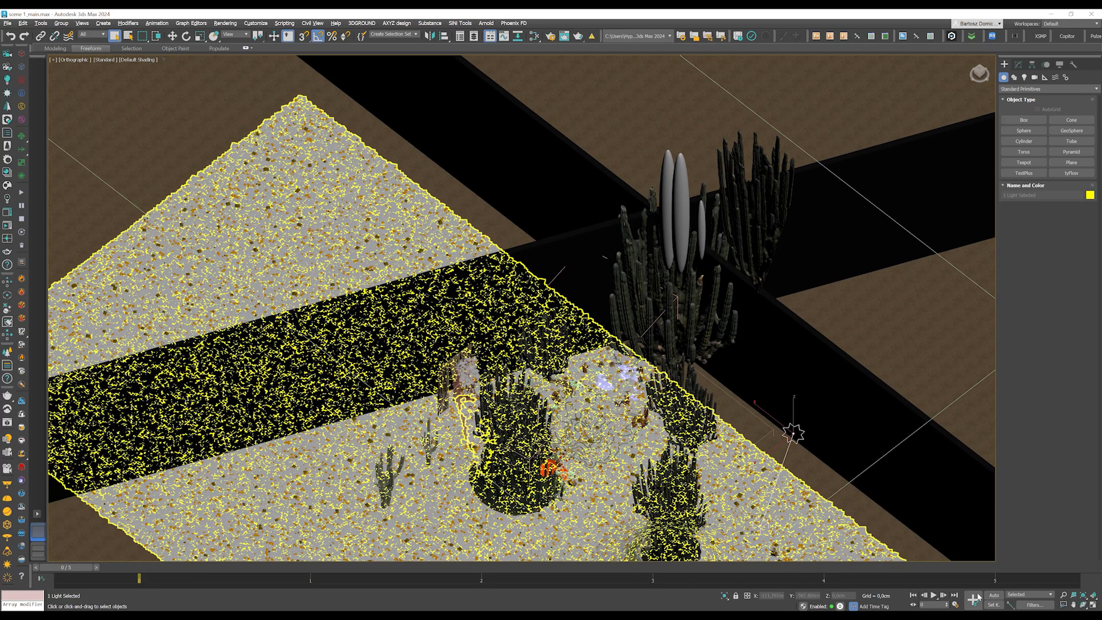
Orbit and zoom into an angled perspective view of the desert scene.
{"action": "key", "text": "ctrl+r"}
{"action": "left_click_drag", "start_coordinate": [622, 442], "coordinate": [660, 407]}
{"action": "scroll", "coordinate": [717, 396], "scroll_direction": "up", "scroll_amount": 6}
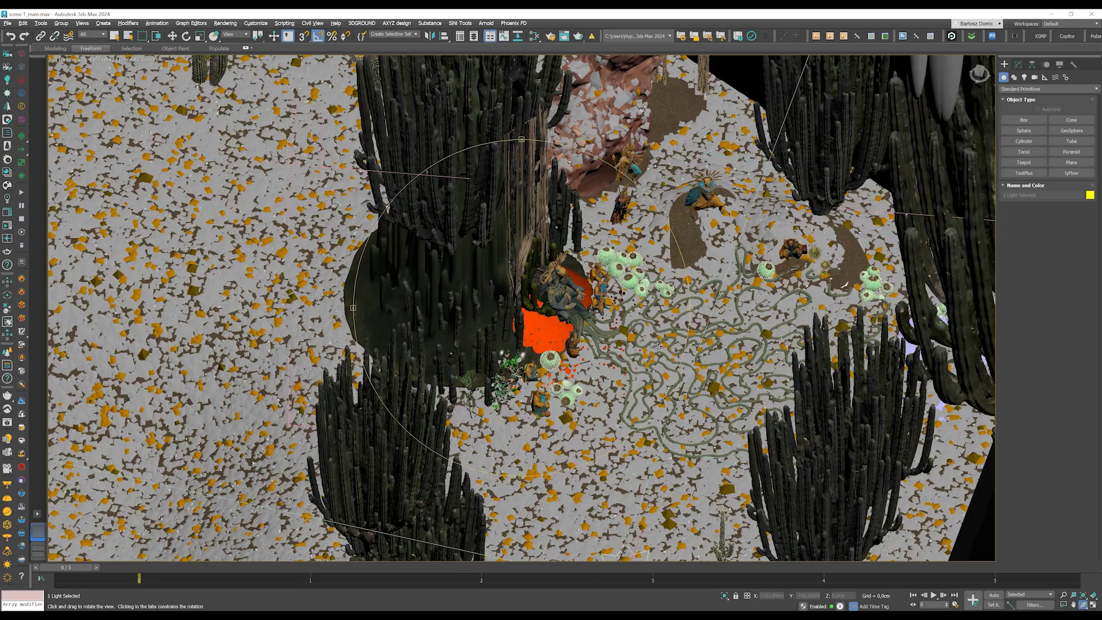
{"action": "left_click_drag", "start_coordinate": [657, 348], "coordinate": [594, 383]}
{"action": "scroll", "coordinate": [594, 383], "scroll_direction": "down", "scroll_amount": 3}
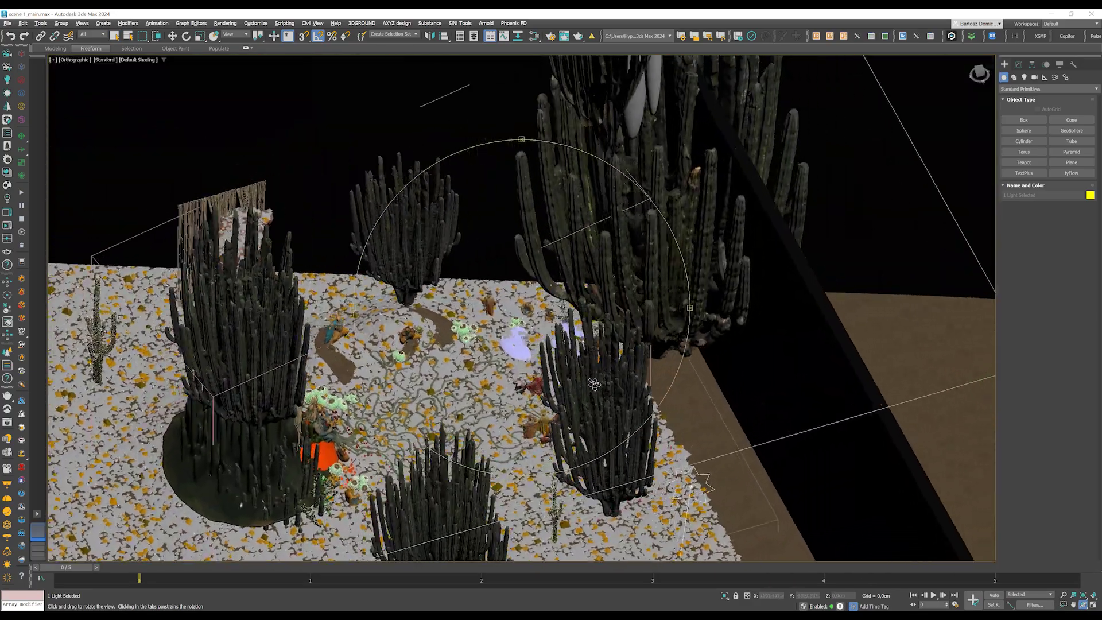
{"action": "scroll", "coordinate": [619, 361], "scroll_direction": "up", "scroll_amount": 3}
{"action": "scroll", "coordinate": [650, 332], "scroll_direction": "up", "scroll_amount": 5}
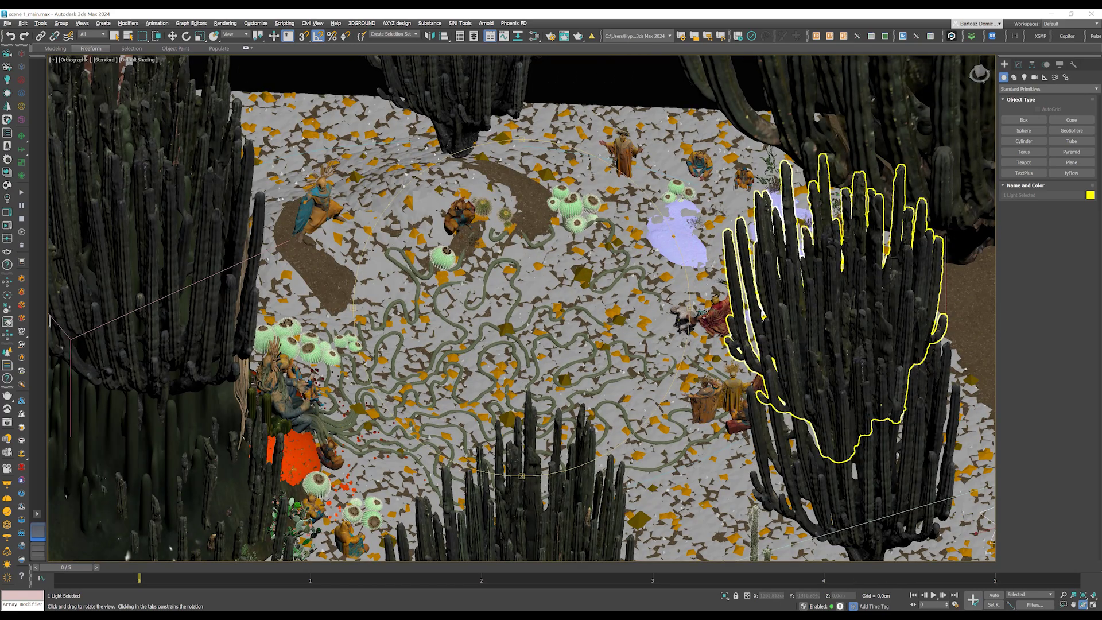
{"action": "scroll", "coordinate": [697, 313], "scroll_direction": "up", "scroll_amount": 5}
{"action": "scroll", "coordinate": [668, 268], "scroll_direction": "down", "scroll_amount": 6}
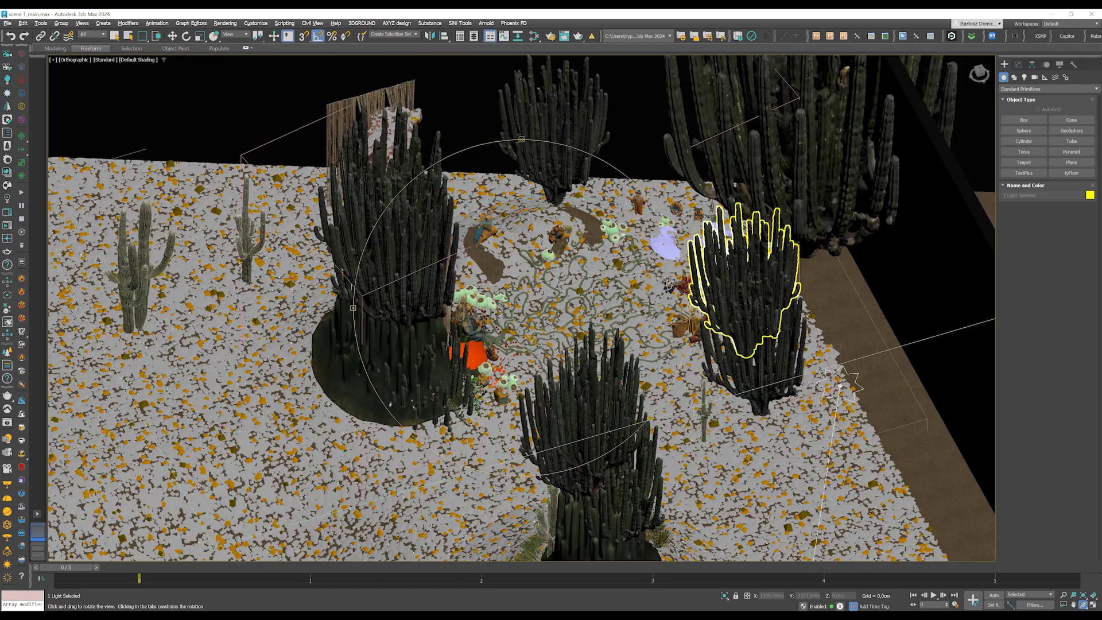
{"action": "scroll", "coordinate": [669, 283], "scroll_direction": "up", "scroll_amount": 5}
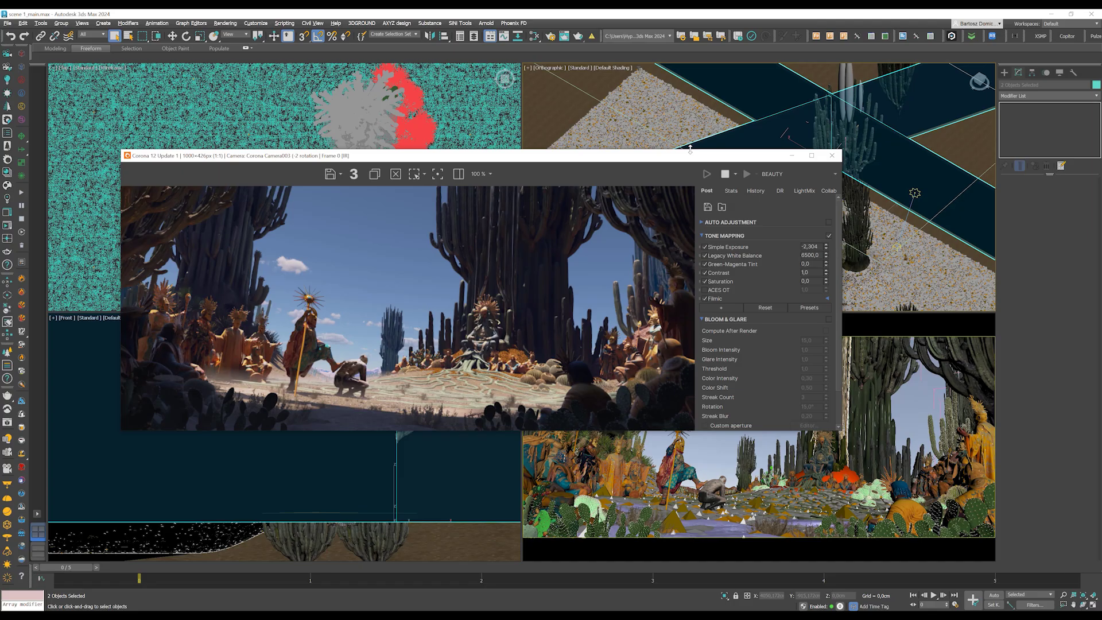
Move the render window aside and hide the two long black wall planes with Hide Selection.
{"action": "left_click_drag", "start_coordinate": [673, 159], "coordinate": [643, 116]}
{"action": "right_click", "coordinate": [883, 148]}
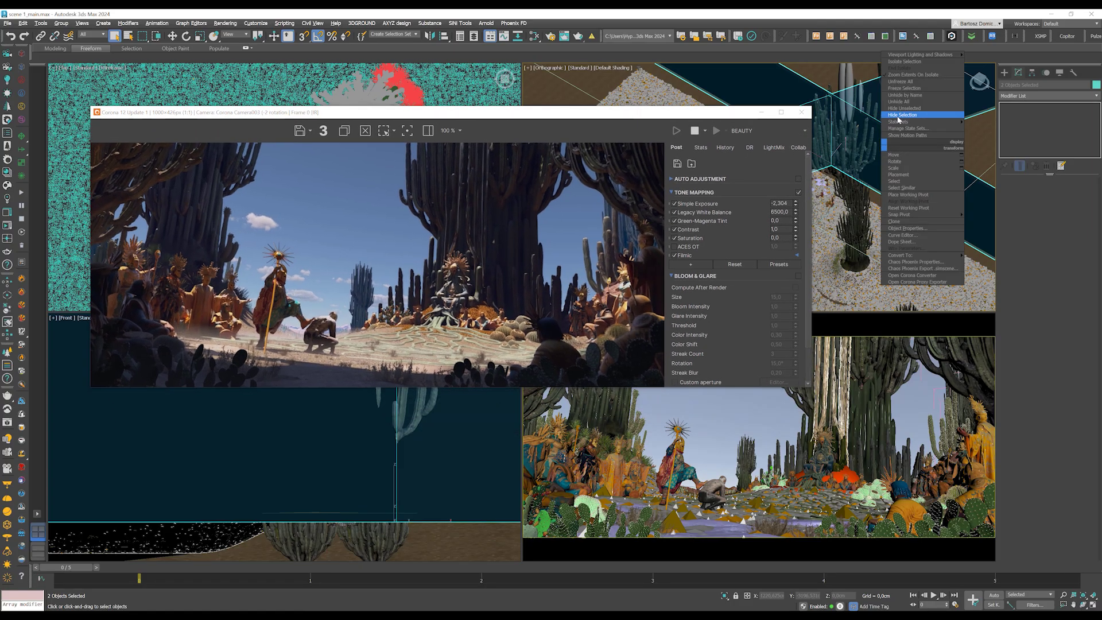
{"action": "left_click", "coordinate": [898, 120]}
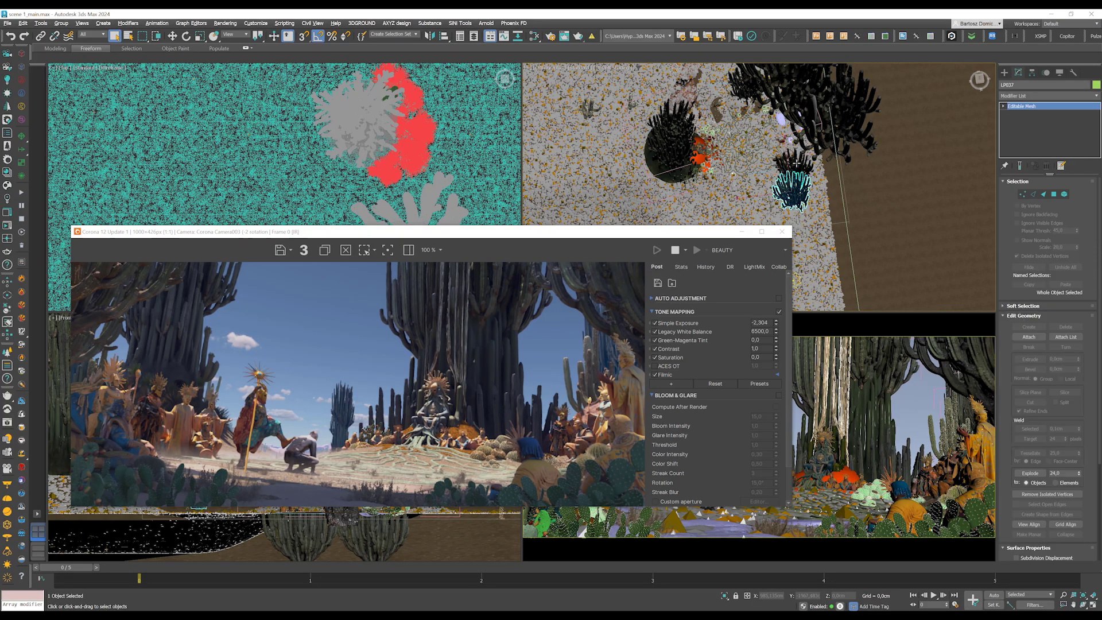
Hide the teal cactus, then undo it to bring the blue plant back.
{"action": "left_click", "coordinate": [800, 178], "text": "ctrl"}
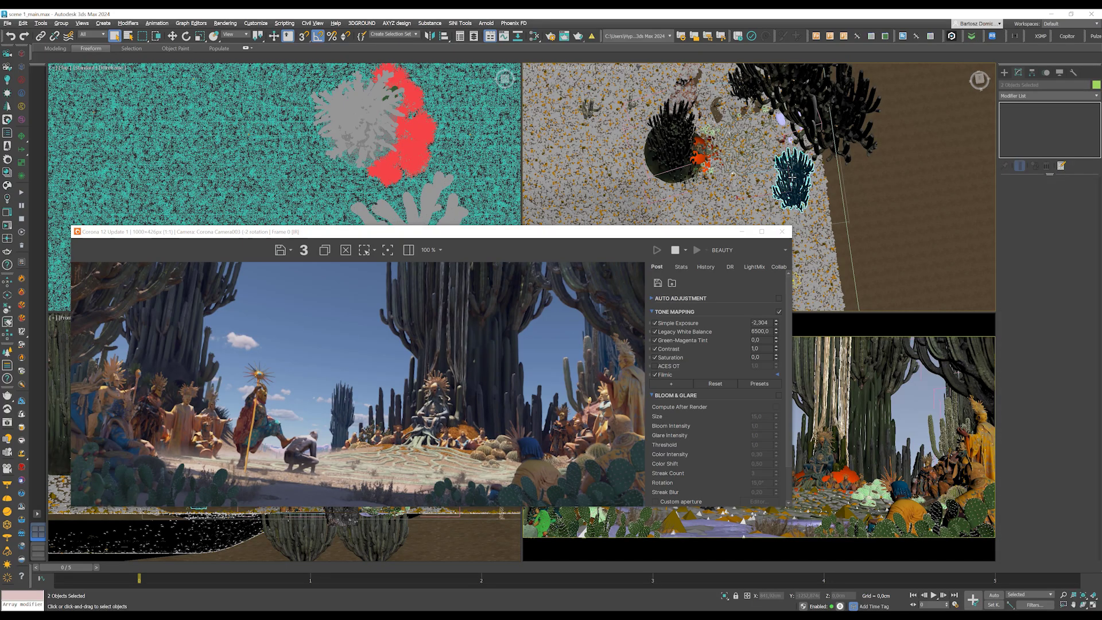
{"action": "right_click", "coordinate": [803, 179]}
{"action": "left_click", "coordinate": [834, 159]}
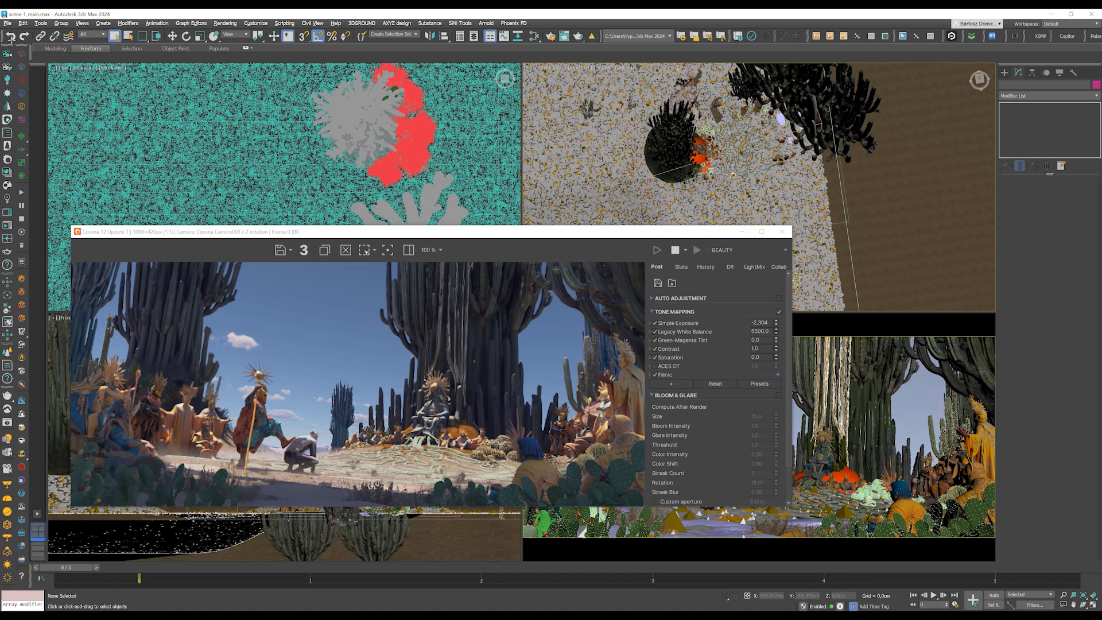
{"action": "left_click", "coordinate": [10, 38]}
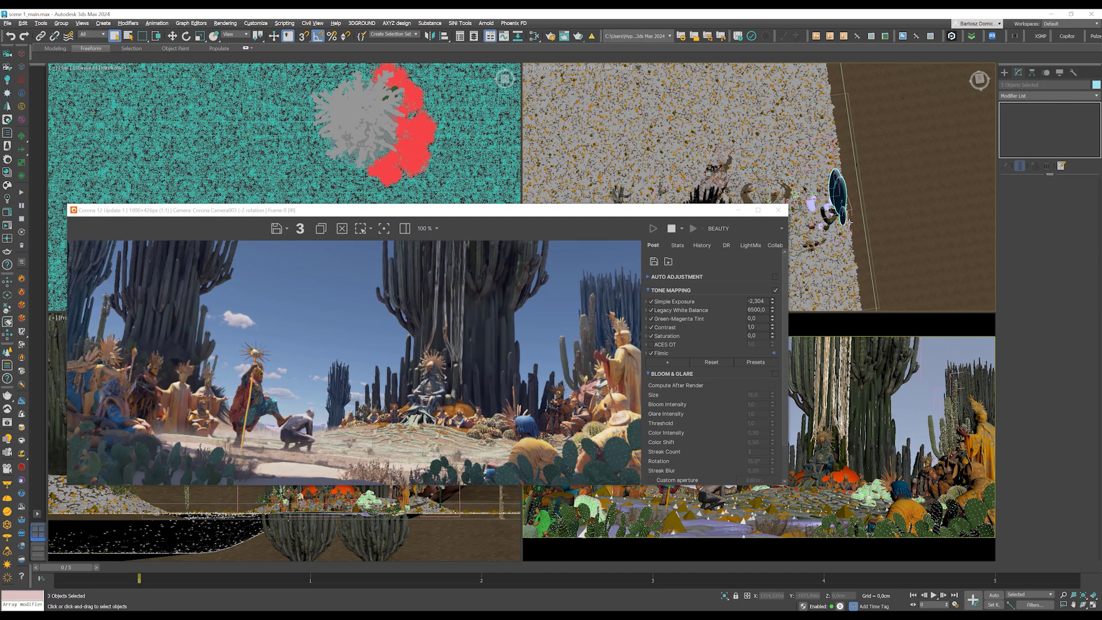
Select the sphere plus a neighbouring object and hide both.
{"action": "right_click", "coordinate": [844, 211]}
{"action": "left_click", "coordinate": [866, 191]}
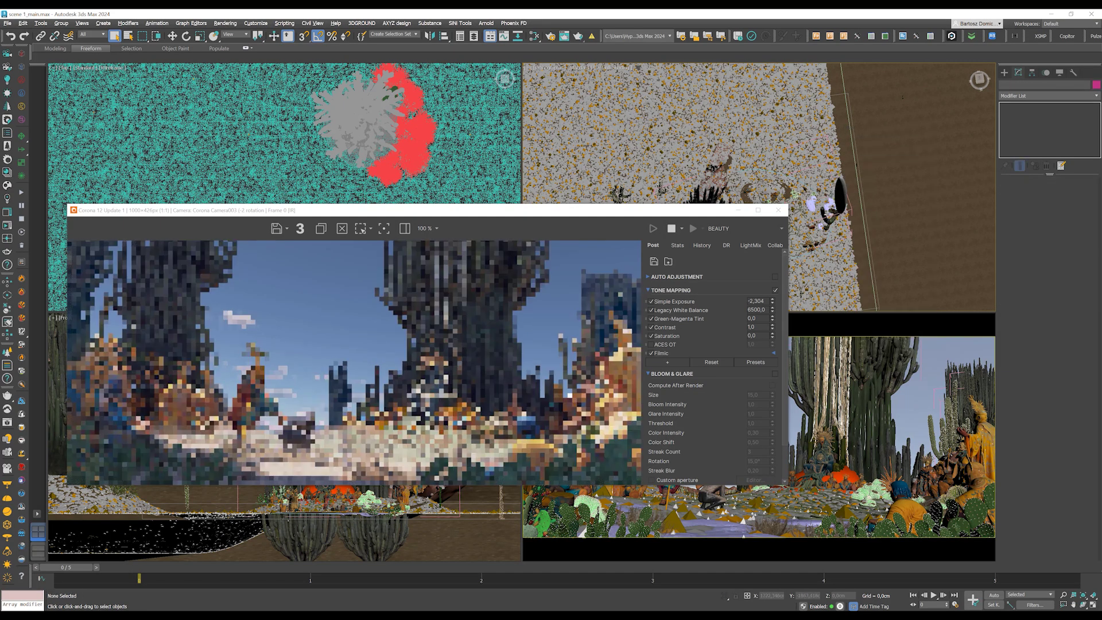
{"action": "left_click", "coordinate": [838, 196]}
{"action": "scroll", "coordinate": [832, 201], "scroll_direction": "up", "scroll_amount": 2}
{"action": "left_click", "coordinate": [826, 204], "text": "ctrl"}
{"action": "right_click", "coordinate": [820, 209]}
{"action": "left_click", "coordinate": [839, 179]}
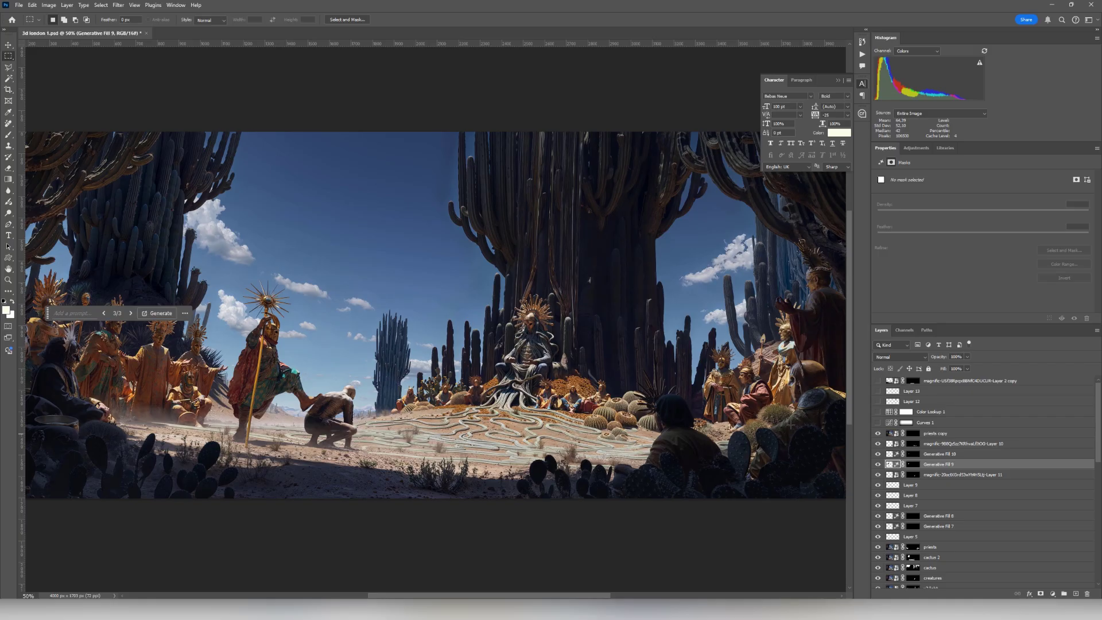
Toggle the Color Lookup 1 grade off and back on, and show the topmost retouch layer.
{"action": "left_click", "coordinate": [876, 411]}
{"action": "left_click", "coordinate": [877, 411]}
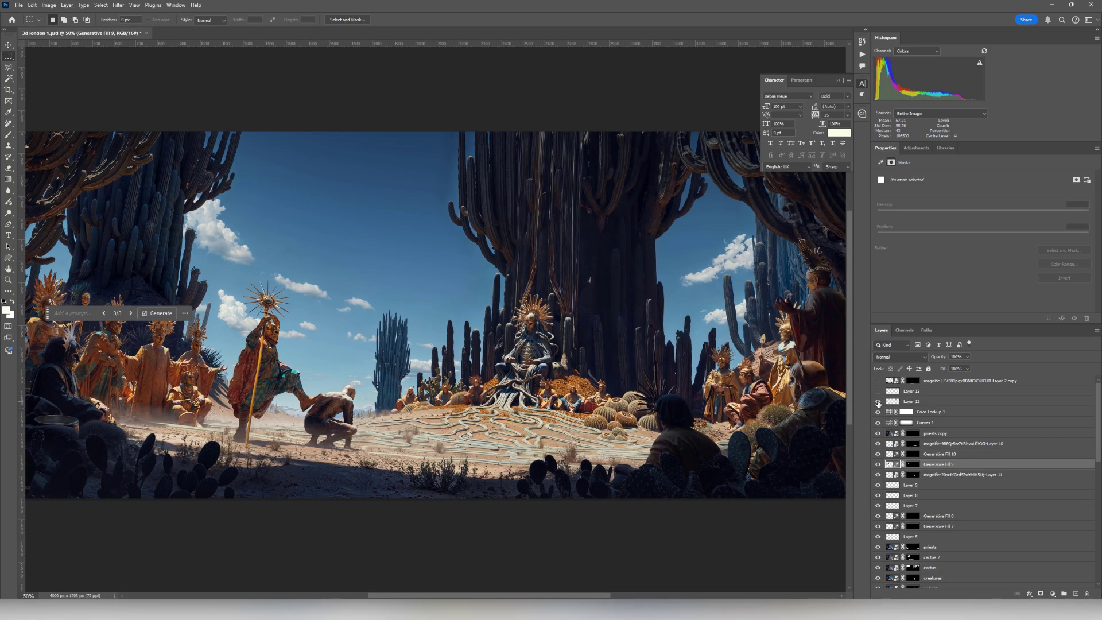
{"action": "left_click", "coordinate": [876, 380]}
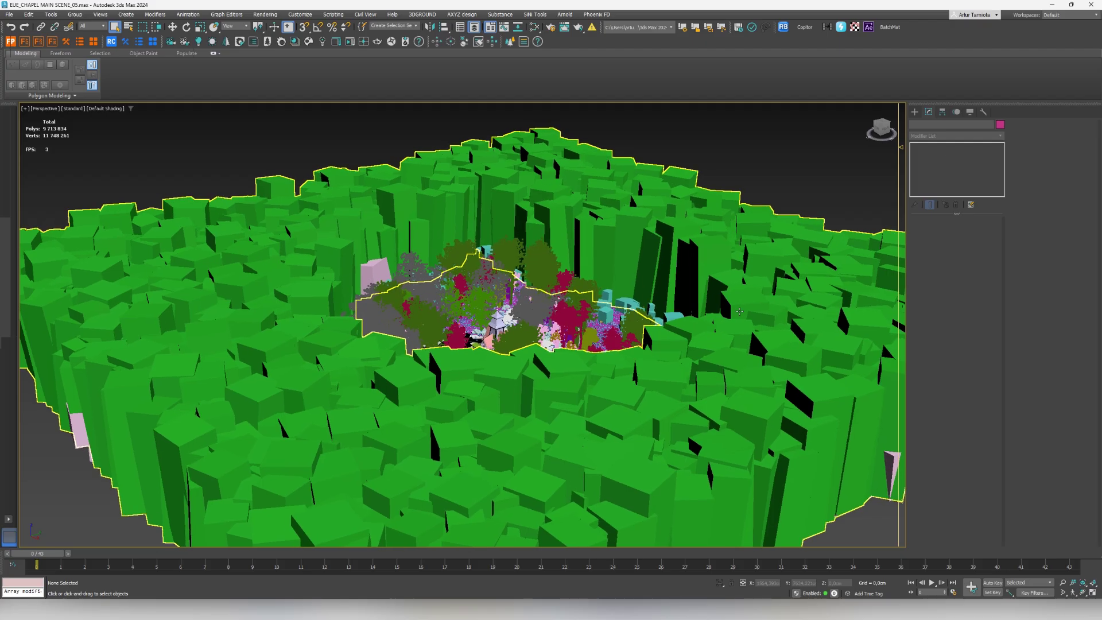
Select a tree proxy near the clearing to show its CoronaProxy settings, then move in closer.
{"action": "middle_click_drag", "start_coordinate": [721, 324], "coordinate": [711, 331], "text": "alt"}
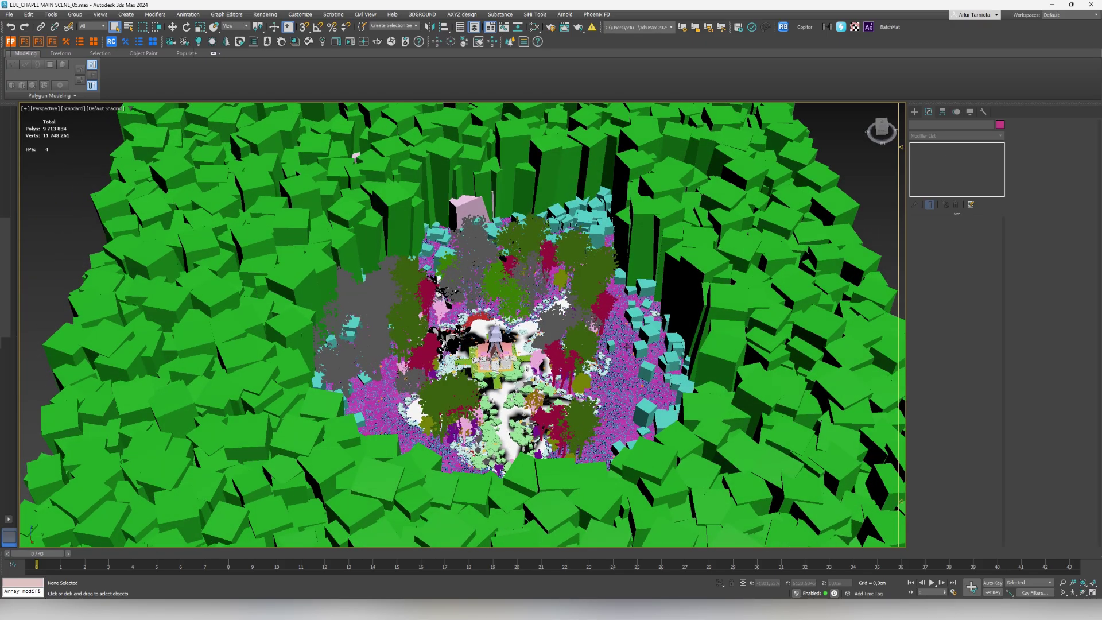
{"action": "left_click", "coordinate": [466, 390]}
{"action": "scroll", "coordinate": [467, 390], "scroll_direction": "up", "scroll_amount": 3}
{"action": "middle_click_drag", "start_coordinate": [612, 377], "coordinate": [585, 381], "text": "alt"}
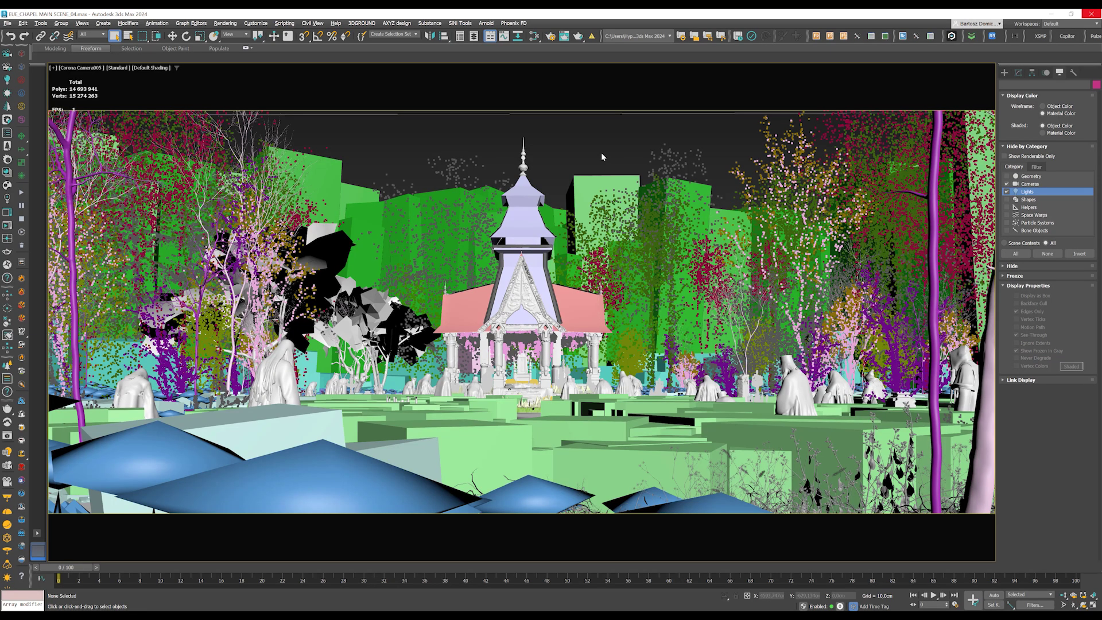
Maximize the orthographic overview viewport and zoom in.
{"action": "key", "text": "alt+w"}
{"action": "left_click", "coordinate": [524, 273]}
{"action": "key", "text": "alt+w"}
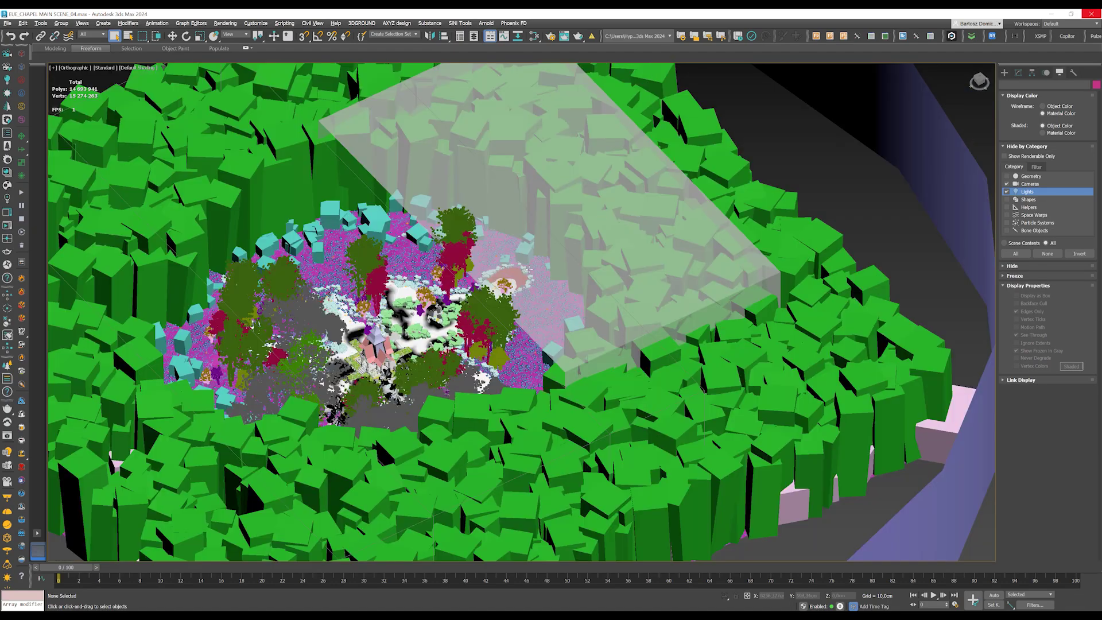
{"action": "scroll", "coordinate": [402, 343], "scroll_direction": "up", "scroll_amount": 5}
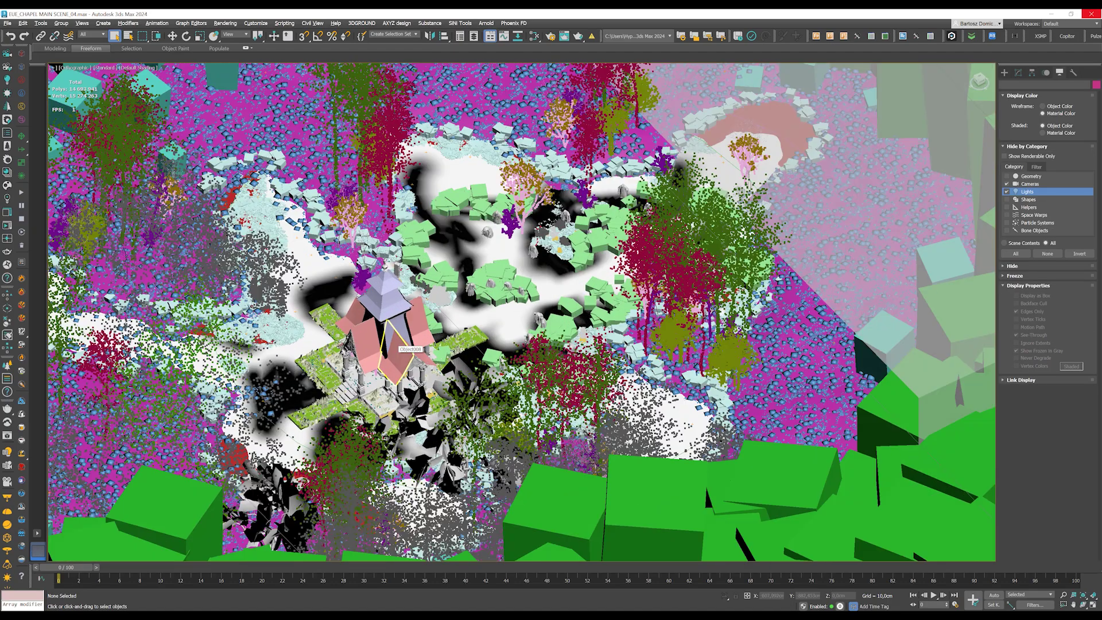
{"action": "scroll", "coordinate": [403, 344], "scroll_direction": "up", "scroll_amount": 2}
Select the chapel roof Object008 and orbit the view around the chapel.
{"action": "left_click", "coordinate": [404, 328]}
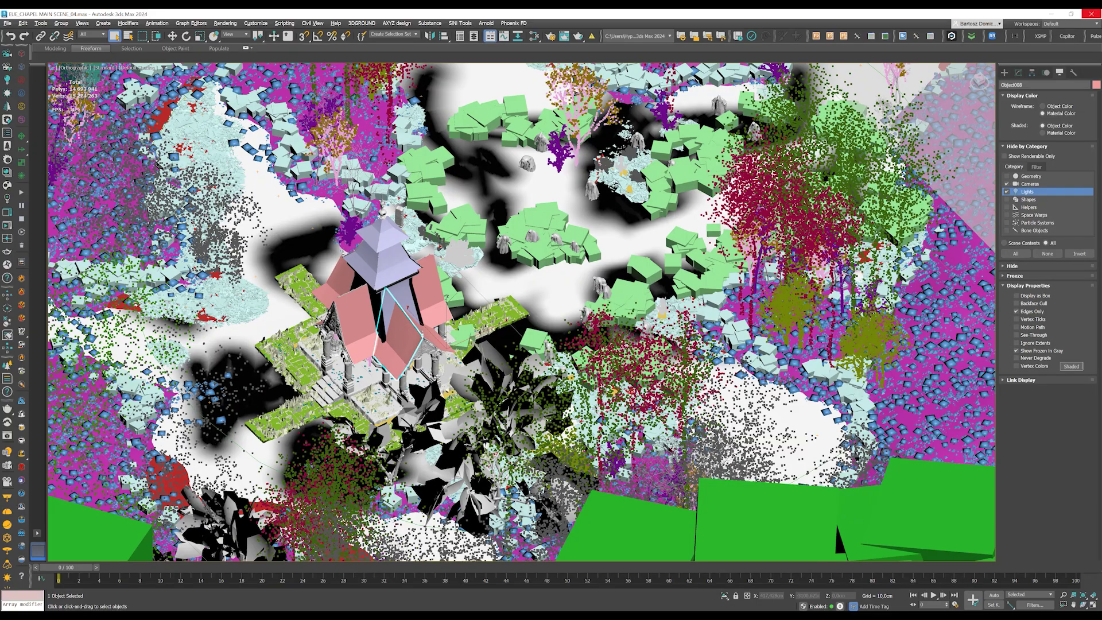
{"action": "key", "text": "ctrl+r"}
{"action": "left_click_drag", "start_coordinate": [570, 368], "coordinate": [691, 354]}
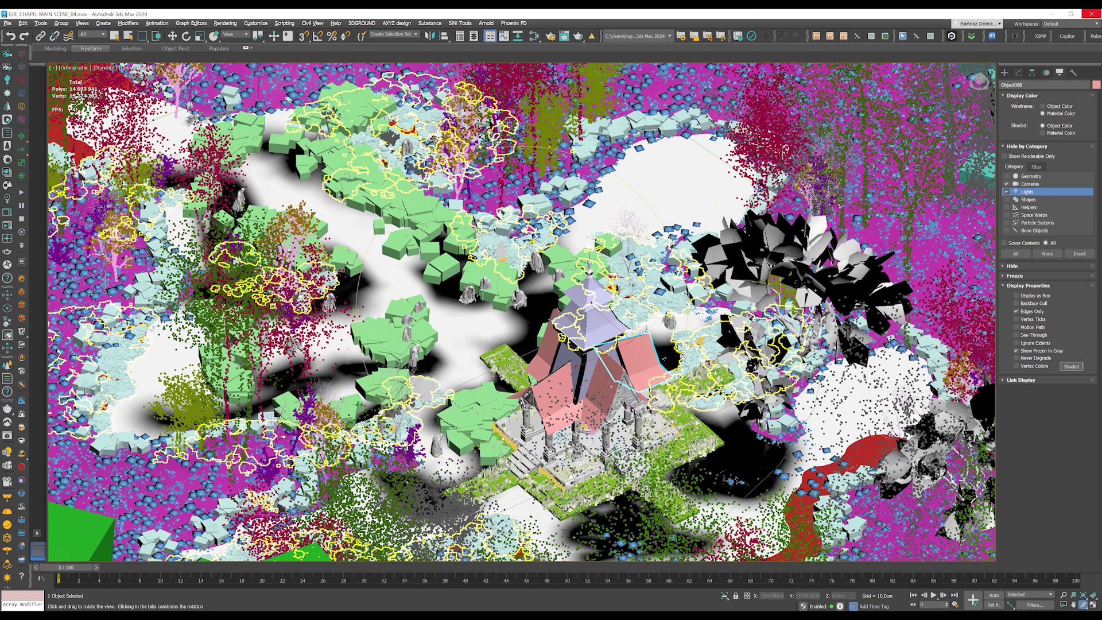
{"action": "scroll", "coordinate": [565, 332], "scroll_direction": "down", "scroll_amount": 5}
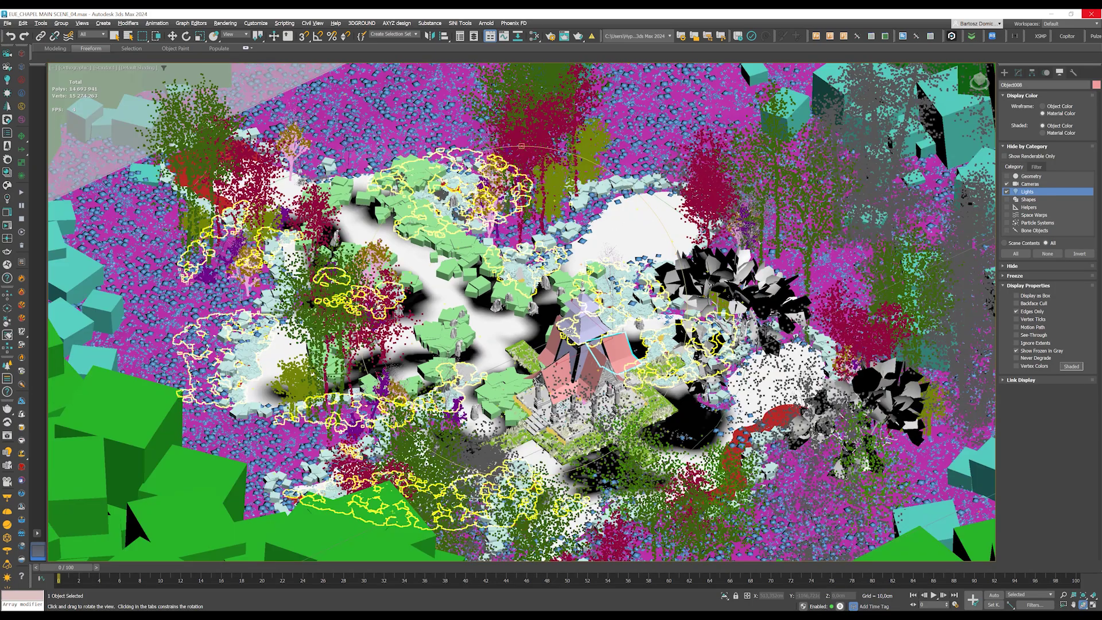
{"action": "right_click", "coordinate": [536, 322]}
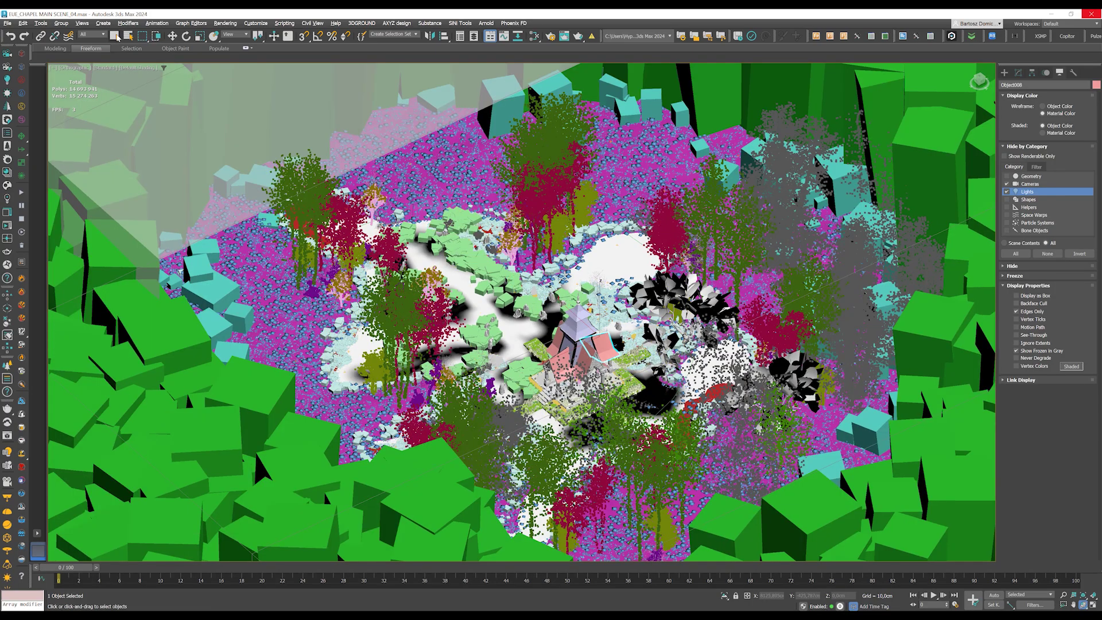
Turn on See-Through display, select volume box Box050 and zoom out.
{"action": "scroll", "coordinate": [340, 196], "scroll_direction": "up", "scroll_amount": 4}
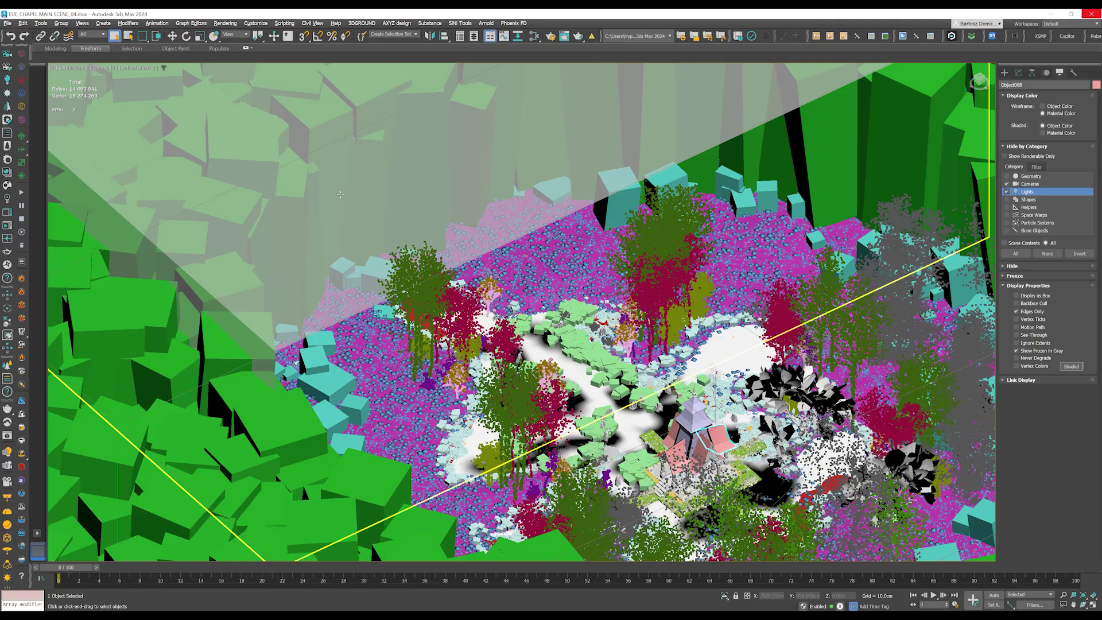
{"action": "key", "text": "alt+x"}
{"action": "left_click", "coordinate": [337, 228]}
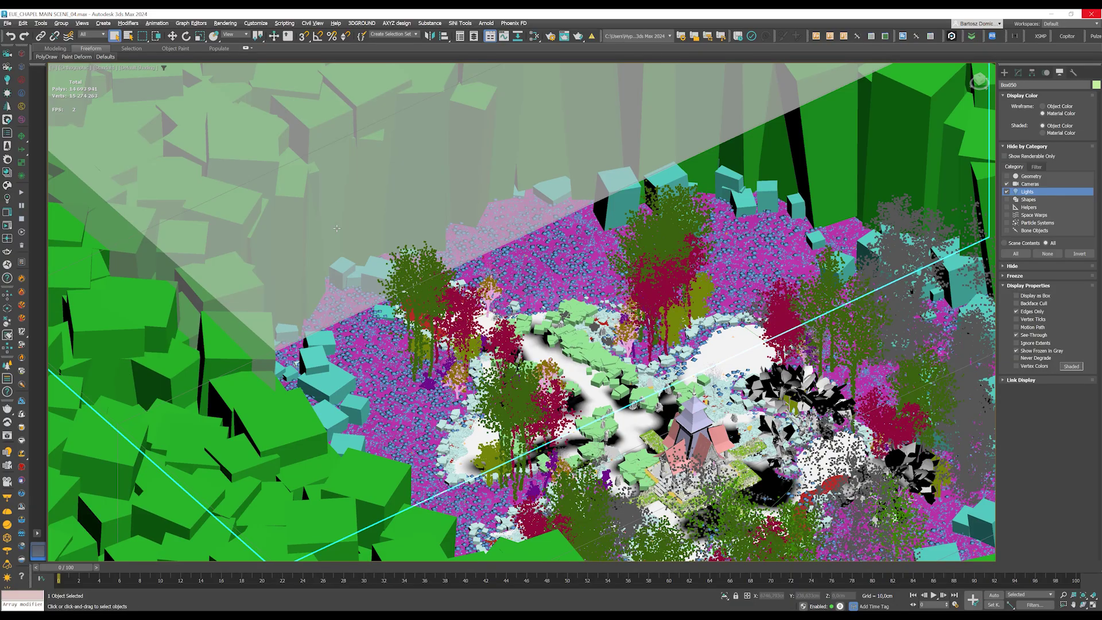
{"action": "scroll", "coordinate": [336, 228], "scroll_direction": "down", "scroll_amount": 10}
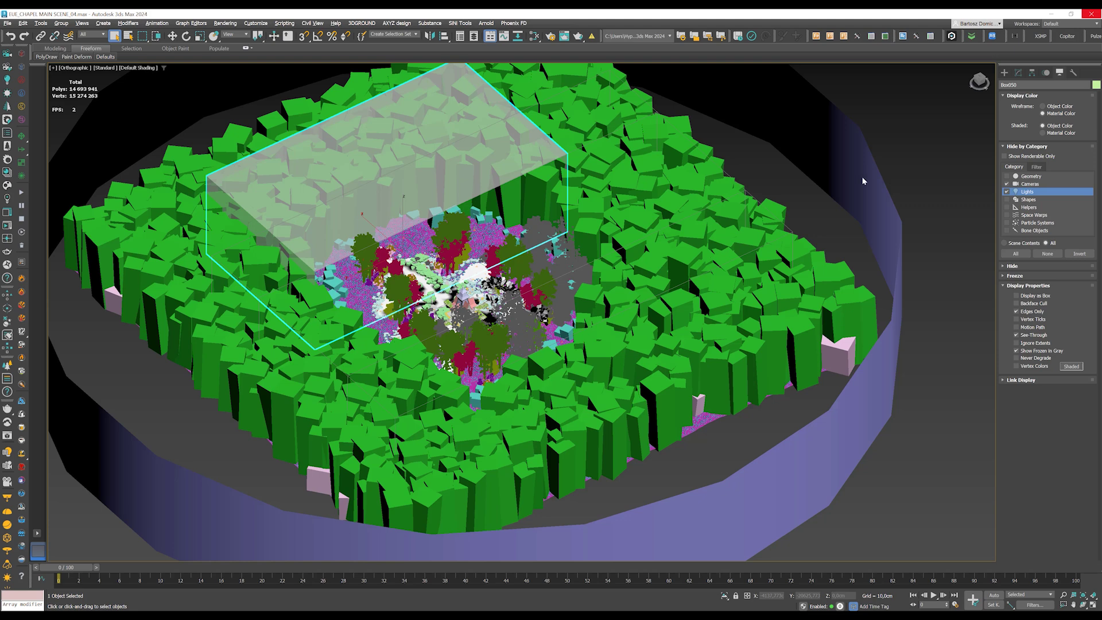
Select volume box Box051 and display it as real geometry instead of a box.
{"action": "left_click", "coordinate": [862, 177]}
{"action": "middle_click_drag", "start_coordinate": [862, 177], "coordinate": [709, 227], "text": "alt"}
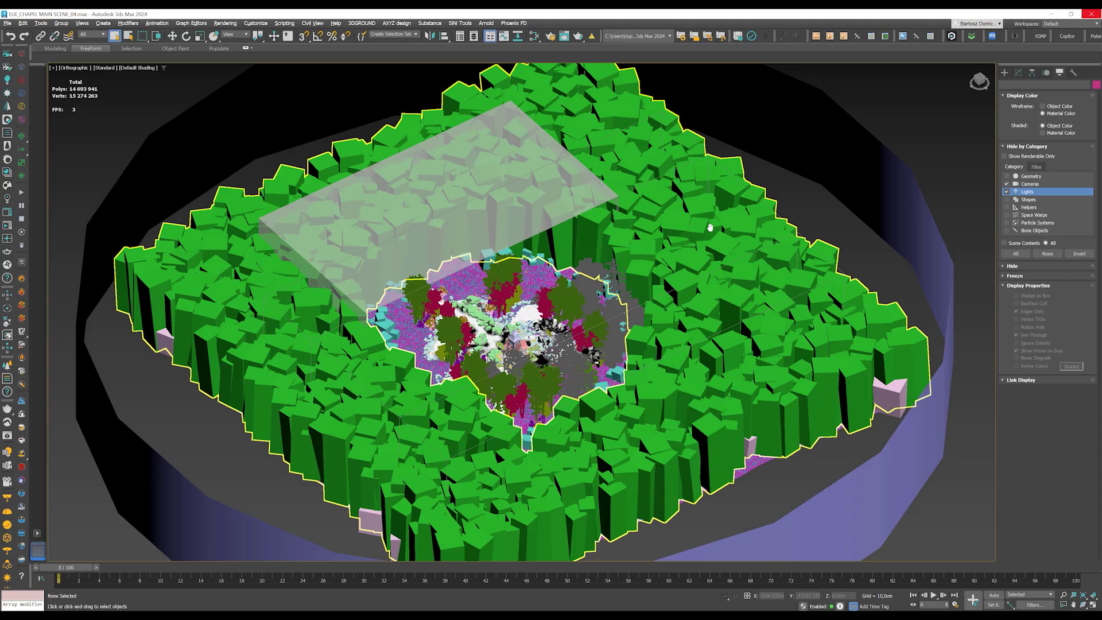
{"action": "left_click", "coordinate": [710, 227]}
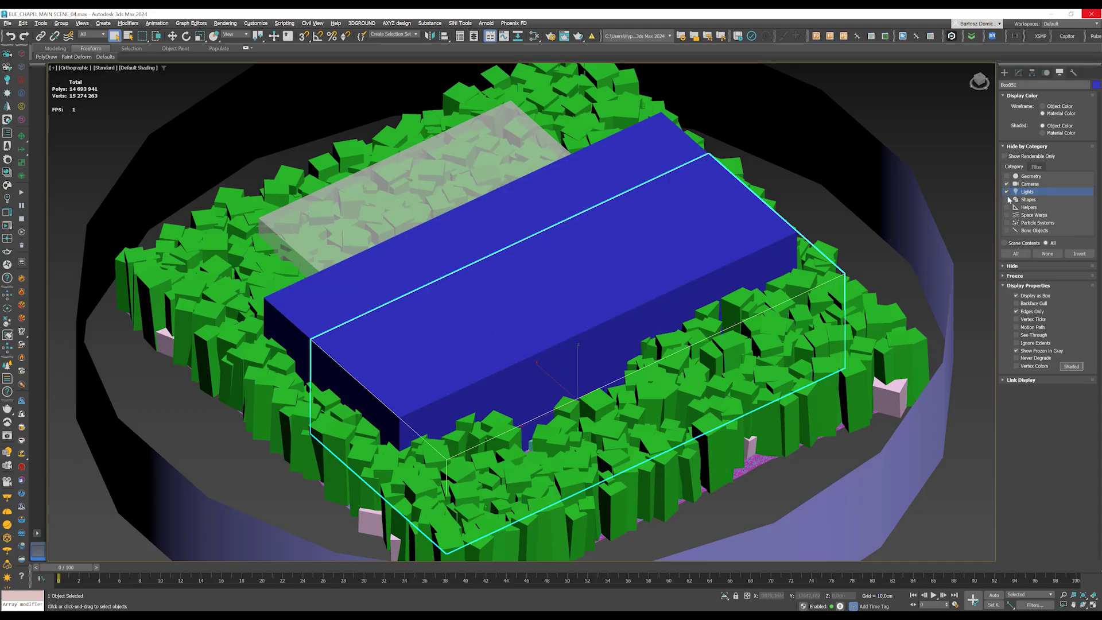
{"action": "left_click", "coordinate": [1015, 296]}
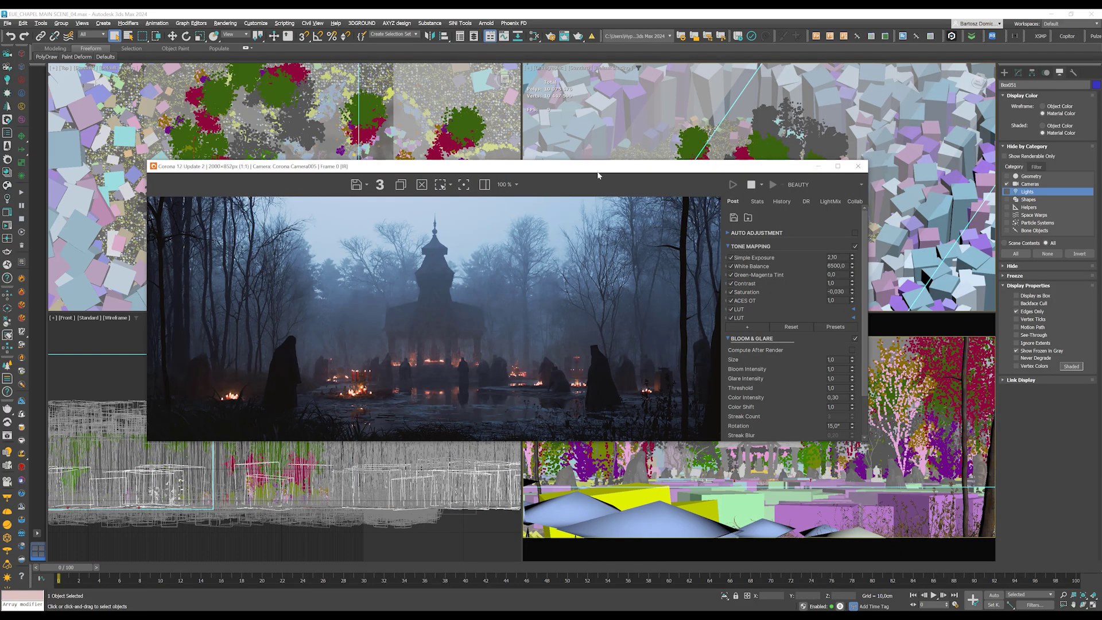
Move the Corona render window aside, zoom out, and select the cyan fog volume box.
{"action": "left_click_drag", "start_coordinate": [610, 183], "coordinate": [622, 250]}
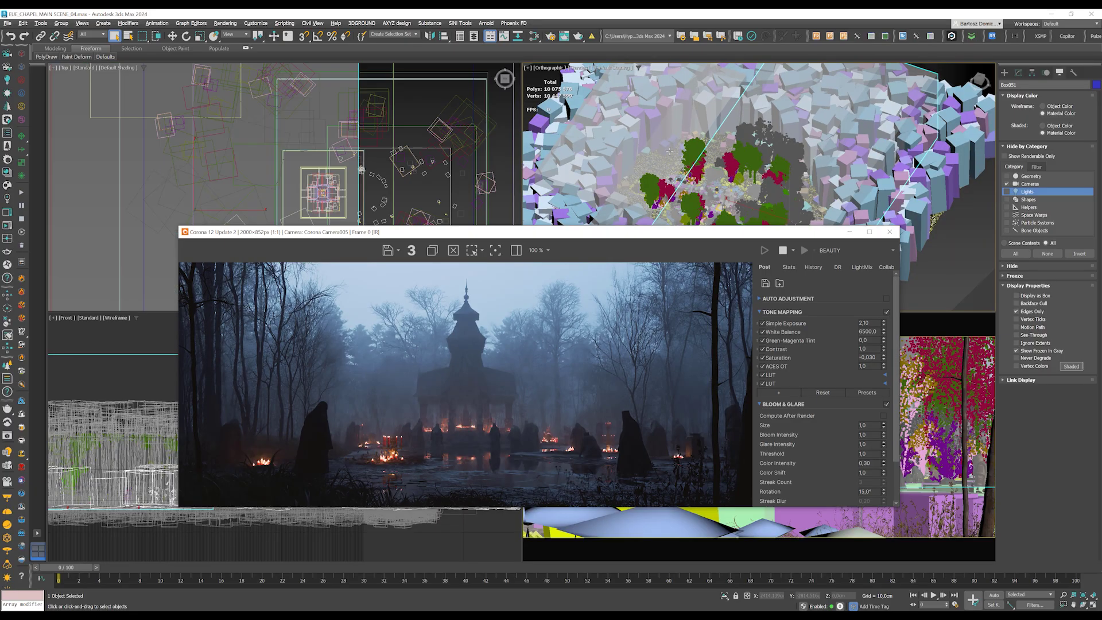
{"action": "scroll", "coordinate": [669, 151], "scroll_direction": "down", "scroll_amount": 2}
{"action": "scroll", "coordinate": [673, 121], "scroll_direction": "down", "scroll_amount": 2}
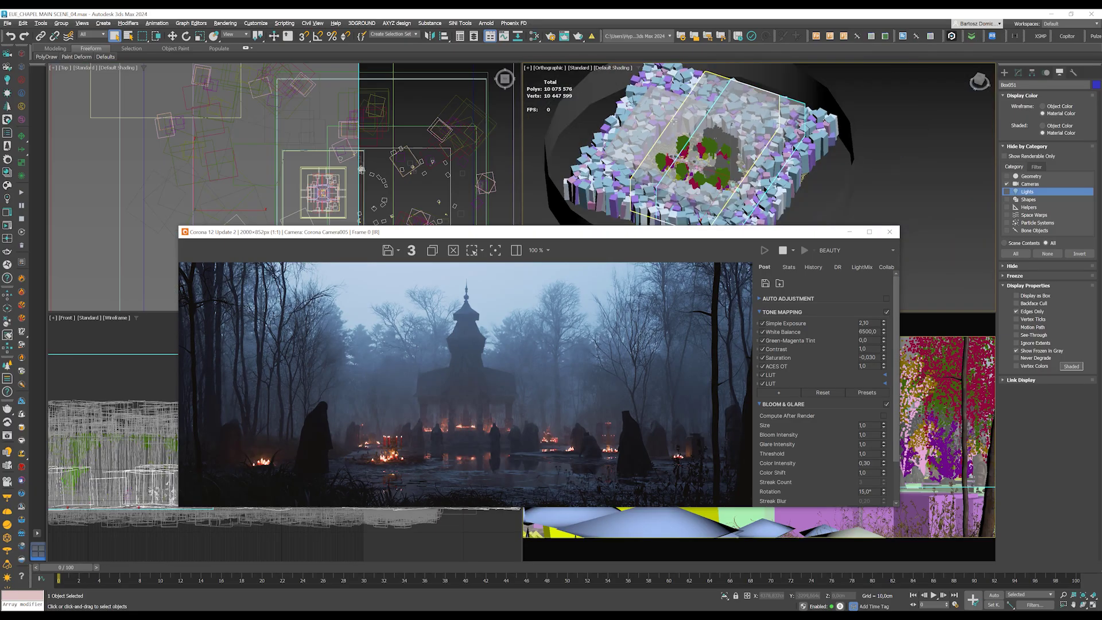
{"action": "left_click", "coordinate": [716, 78]}
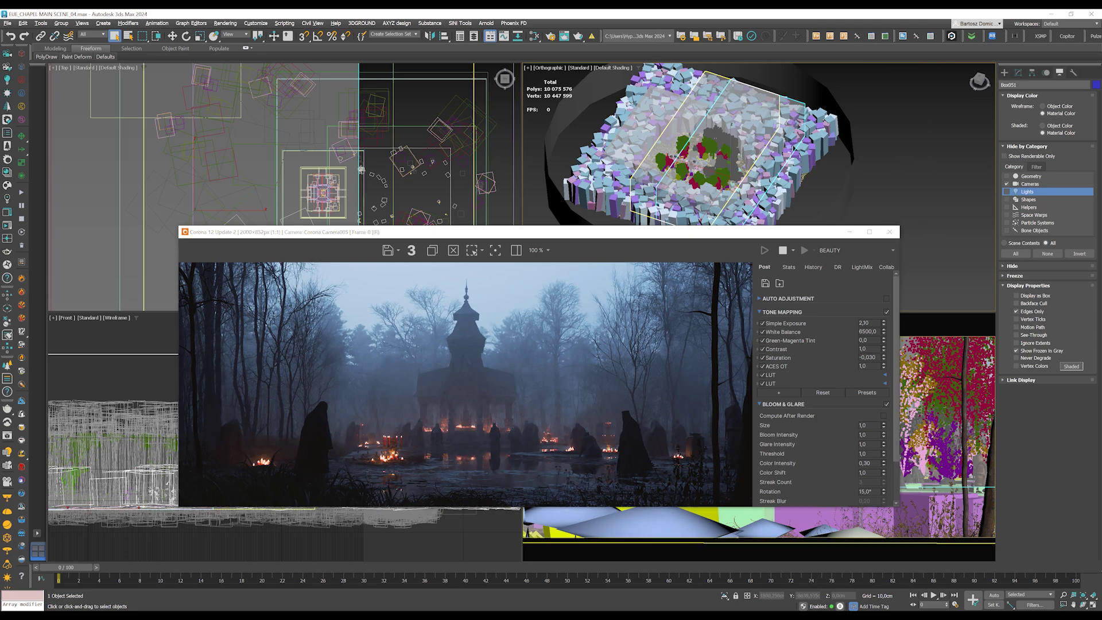
{"action": "left_click", "coordinate": [755, 87]}
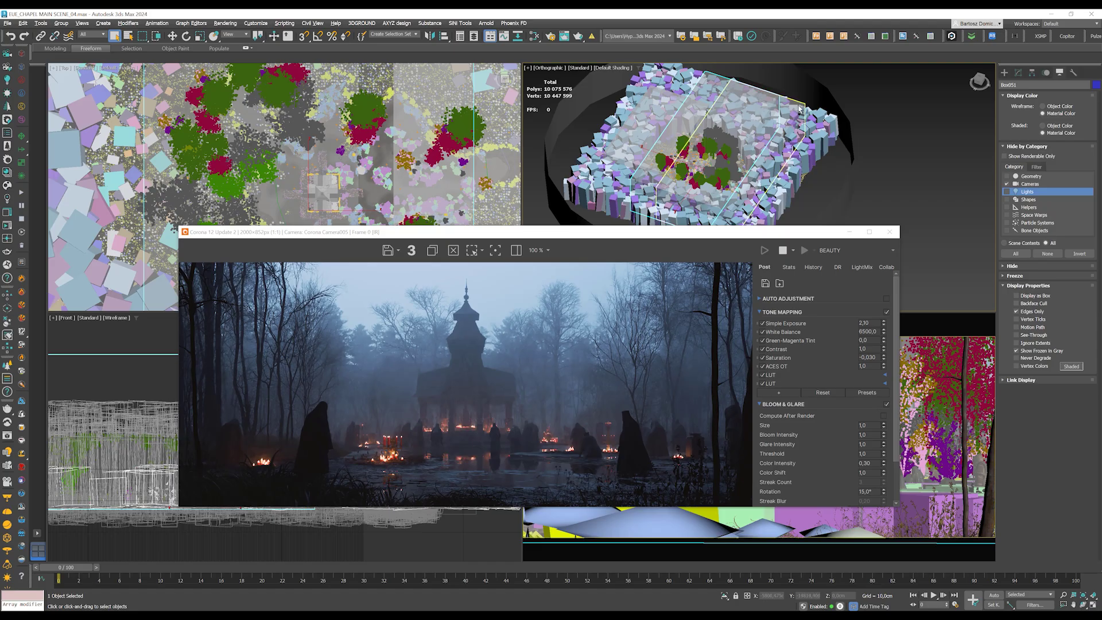
Hide the fog boxes to preview the chapel render without mist, then restore them with Undo.
{"action": "right_click", "coordinate": [774, 130]}
{"action": "left_click", "coordinate": [790, 102]}
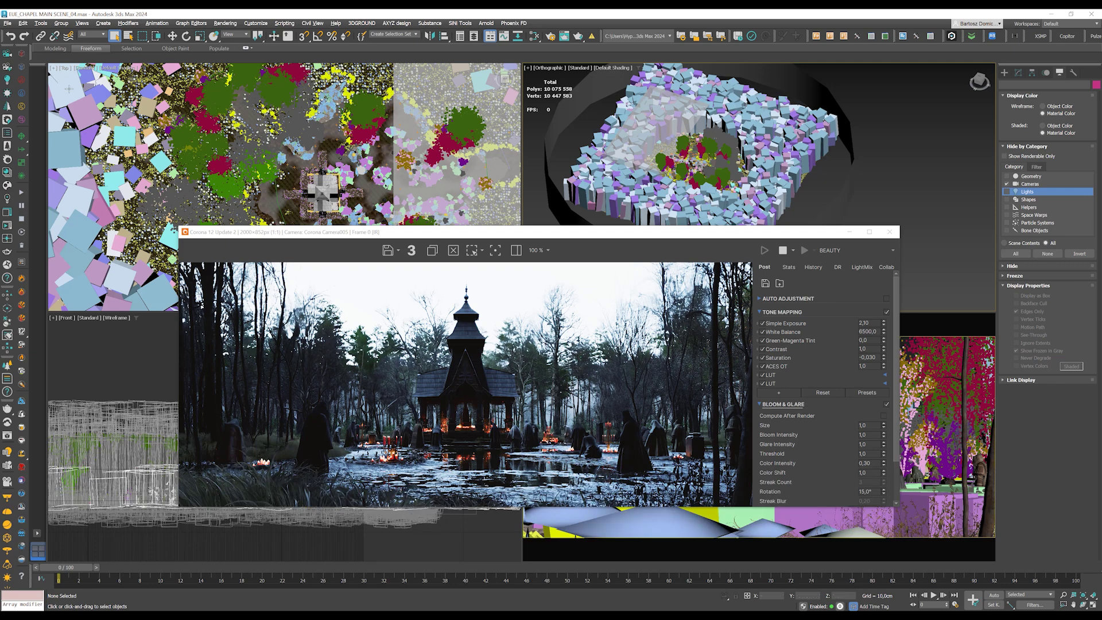
{"action": "left_click", "coordinate": [10, 36]}
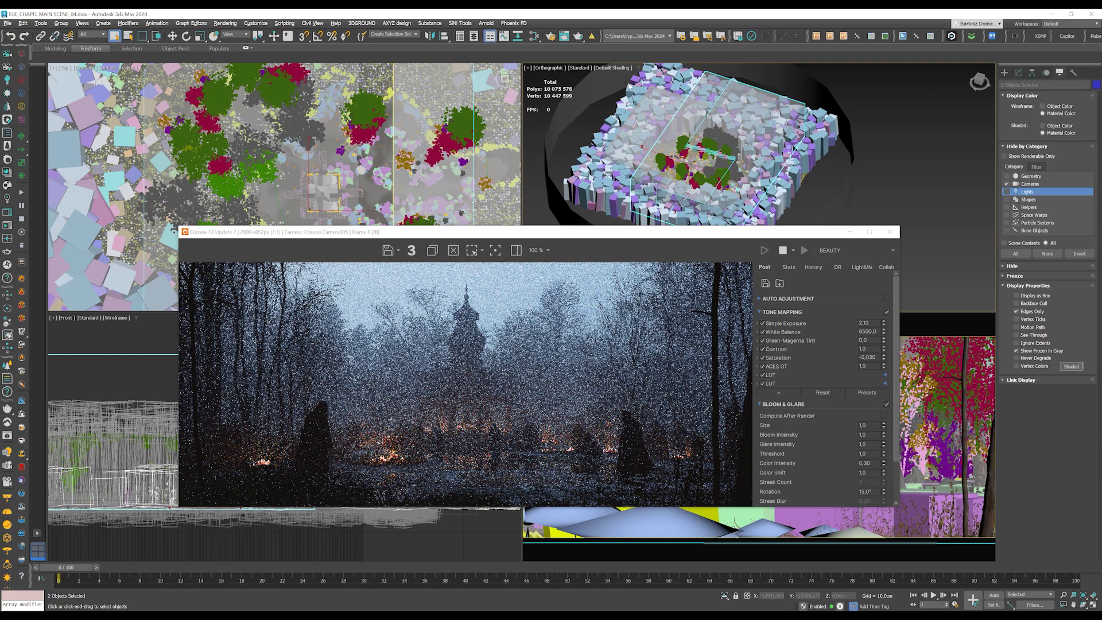
Hide a single volume box so the Camera005 render shows the grassy foreground.
{"action": "left_click", "coordinate": [701, 149]}
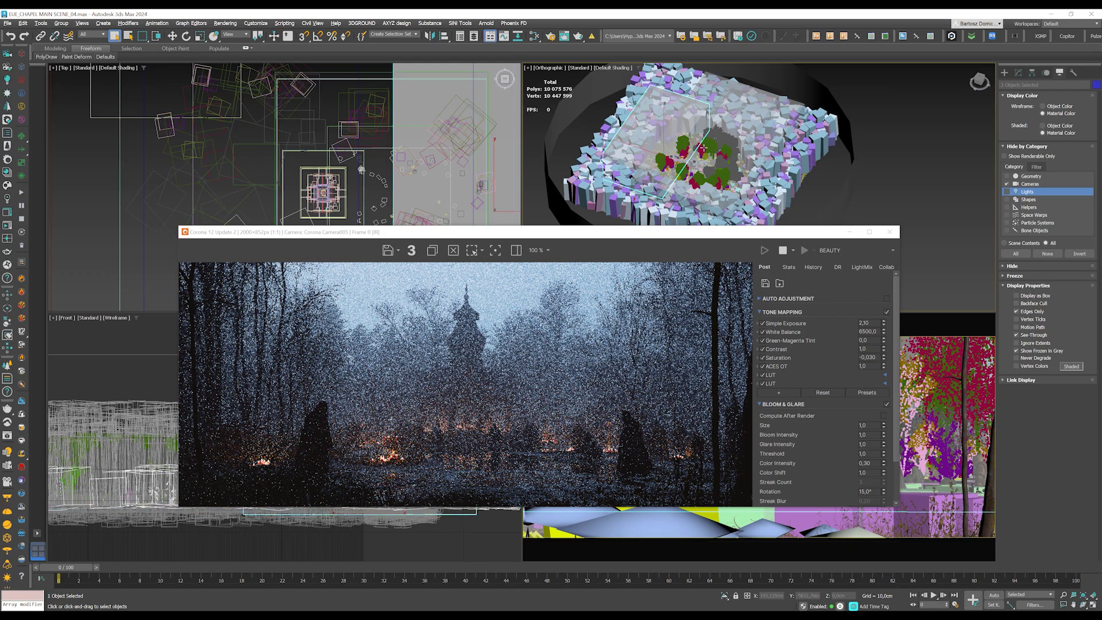
{"action": "right_click", "coordinate": [862, 172]}
{"action": "left_click", "coordinate": [878, 141]}
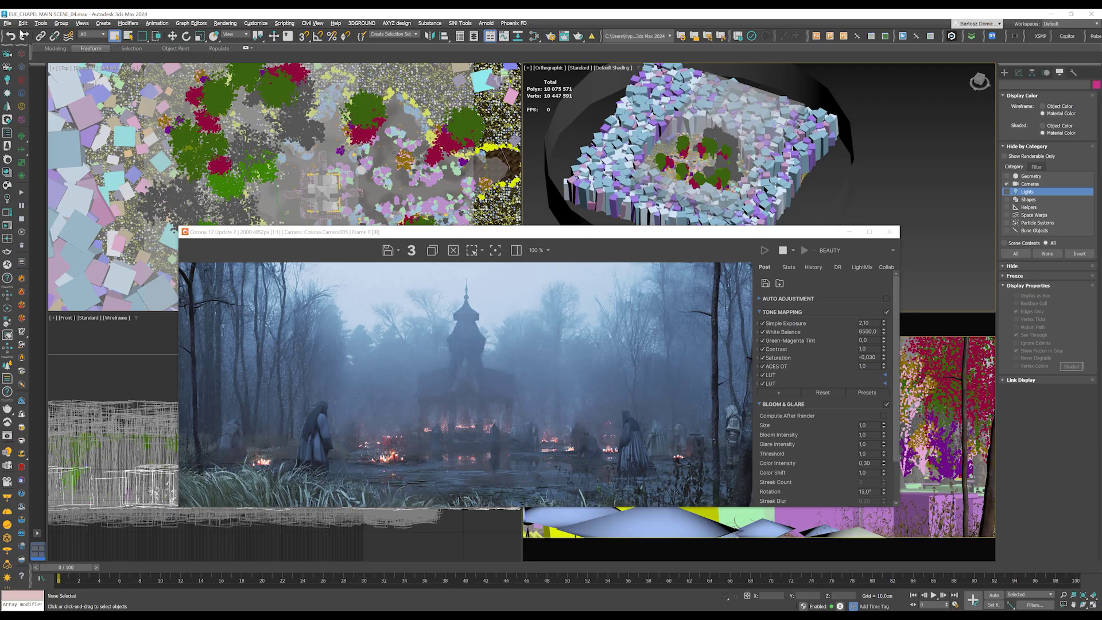
Undo the hide to bring the volume box back into the scene.
{"action": "left_click", "coordinate": [11, 36]}
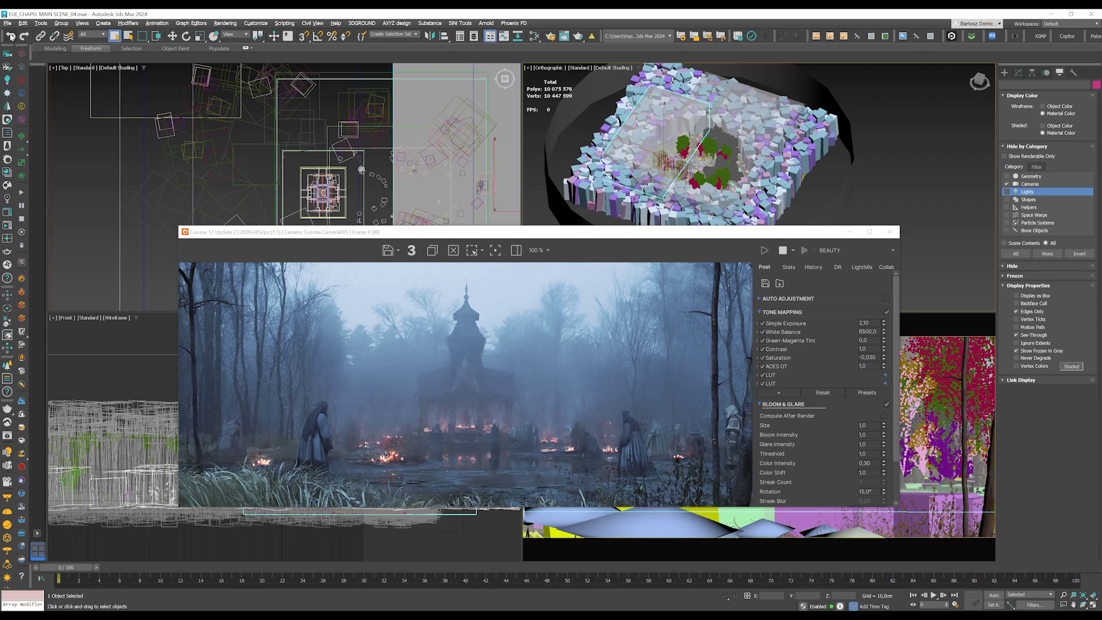